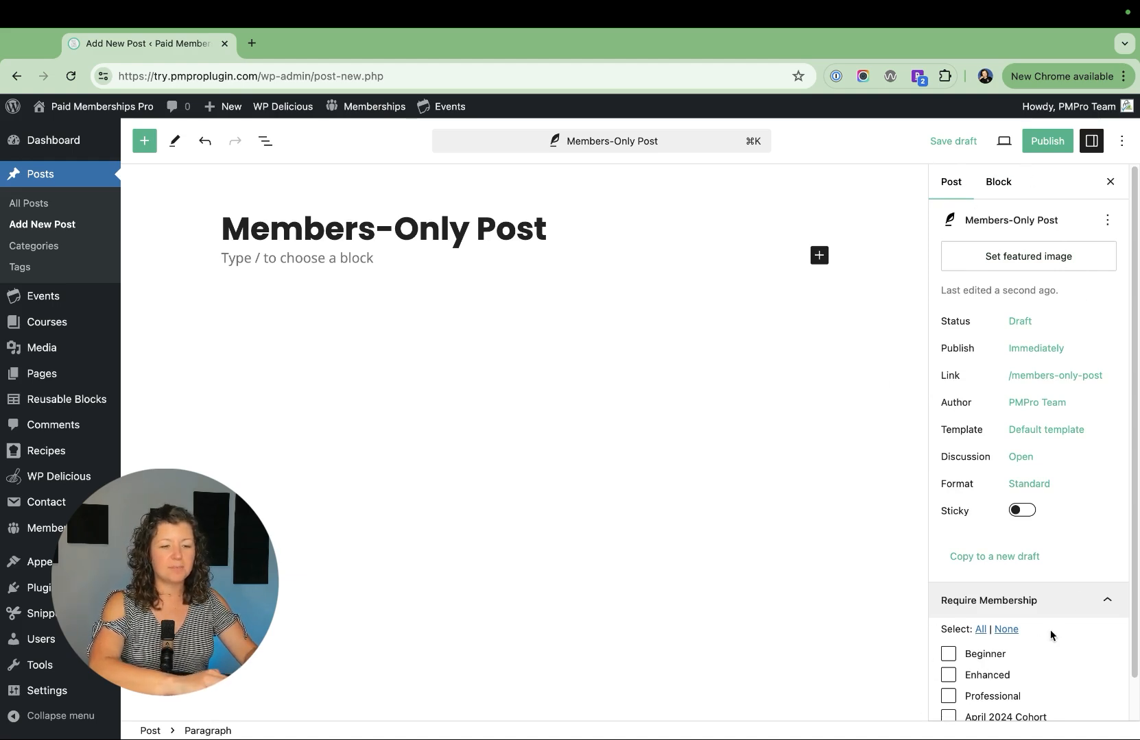
# Require the Beginner, Enhanced and Professional memberships for the Members-Only Post and publish it.
pyautogui.scroll(-1, 1068, 592)
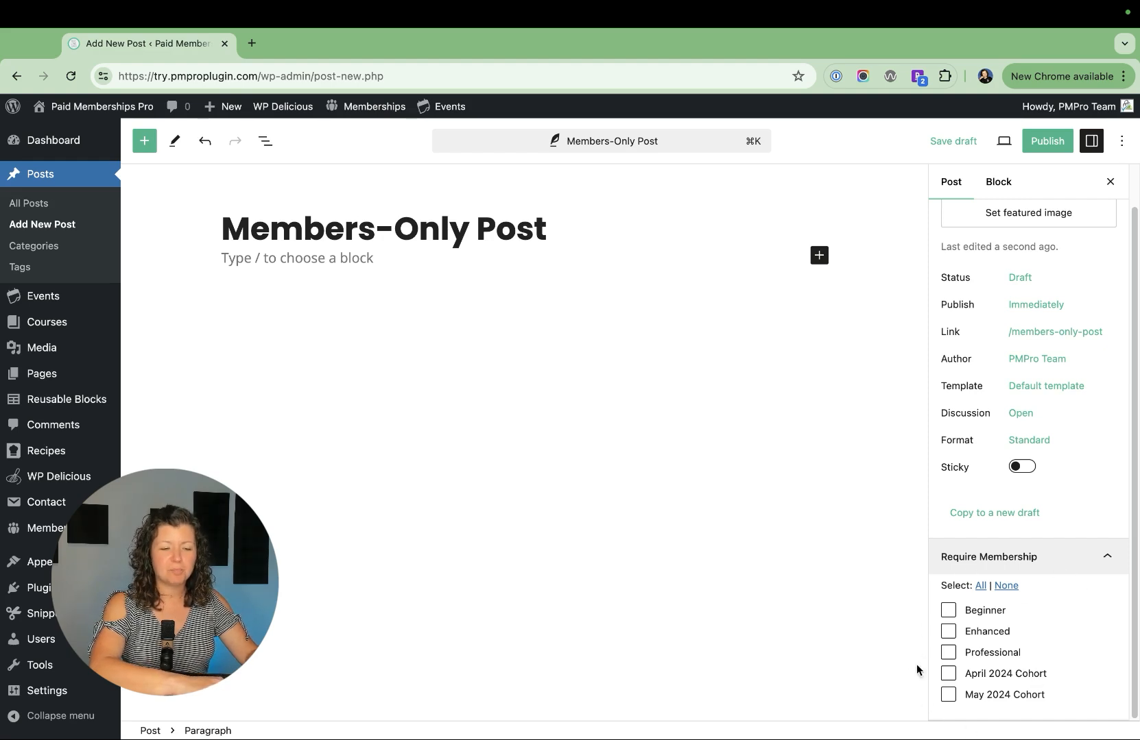
pyautogui.click(981, 586)
pyautogui.click(1006, 586)
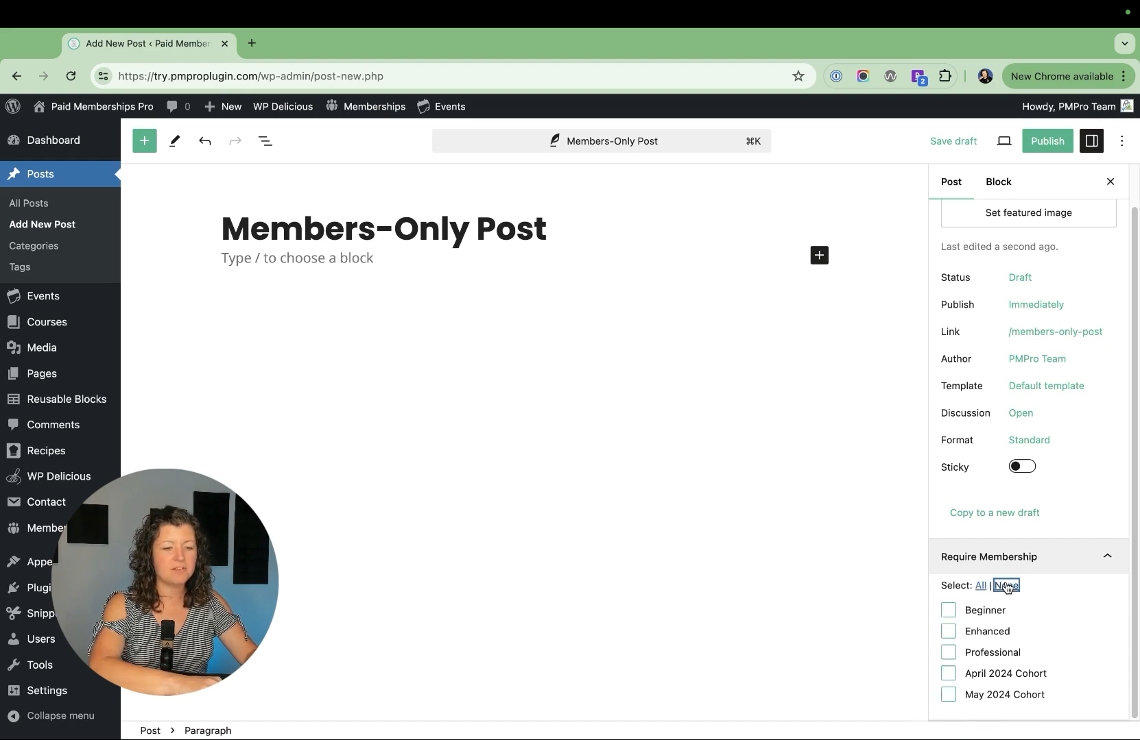
pyautogui.click(948, 611)
pyautogui.click(948, 632)
pyautogui.click(948, 652)
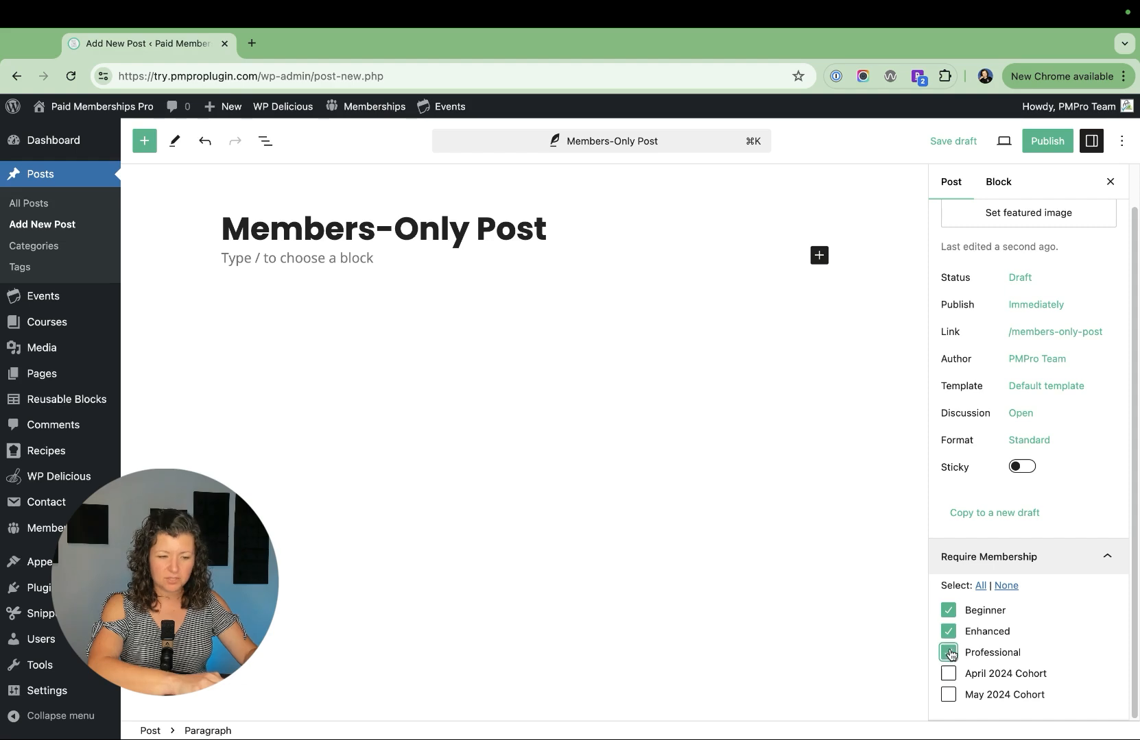
pyautogui.click(951, 141)
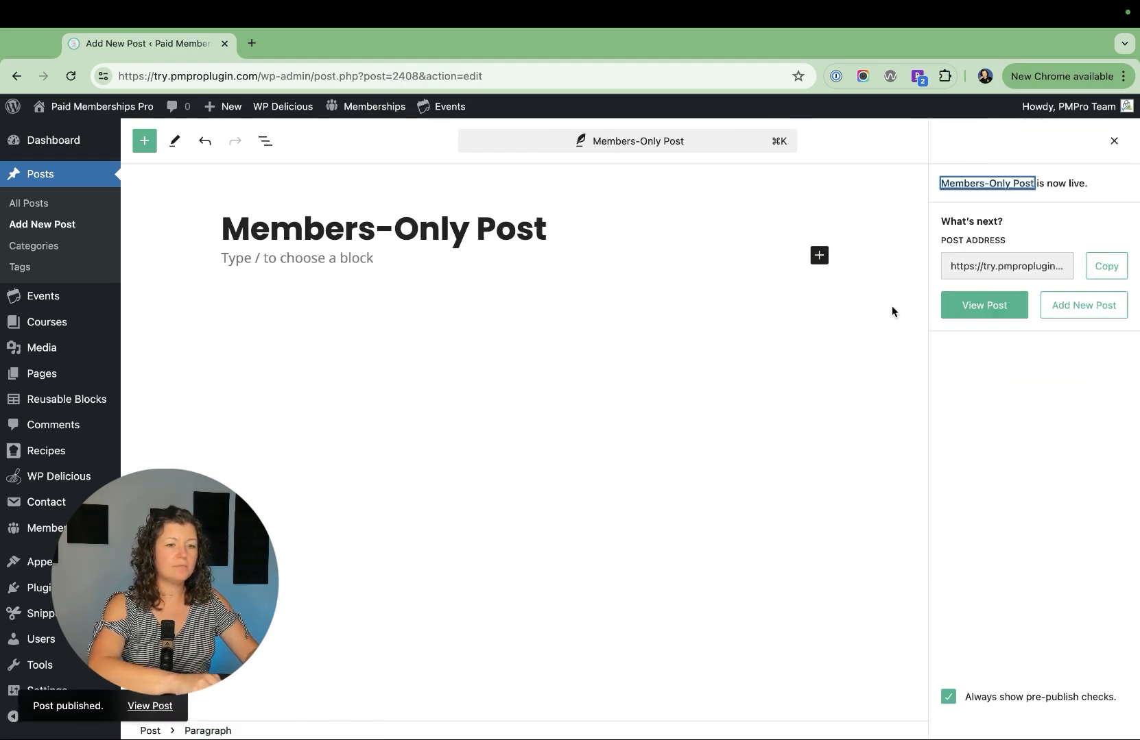
# View the published Members-Only Post and preview it without membership access.
pyautogui.click(973, 303)
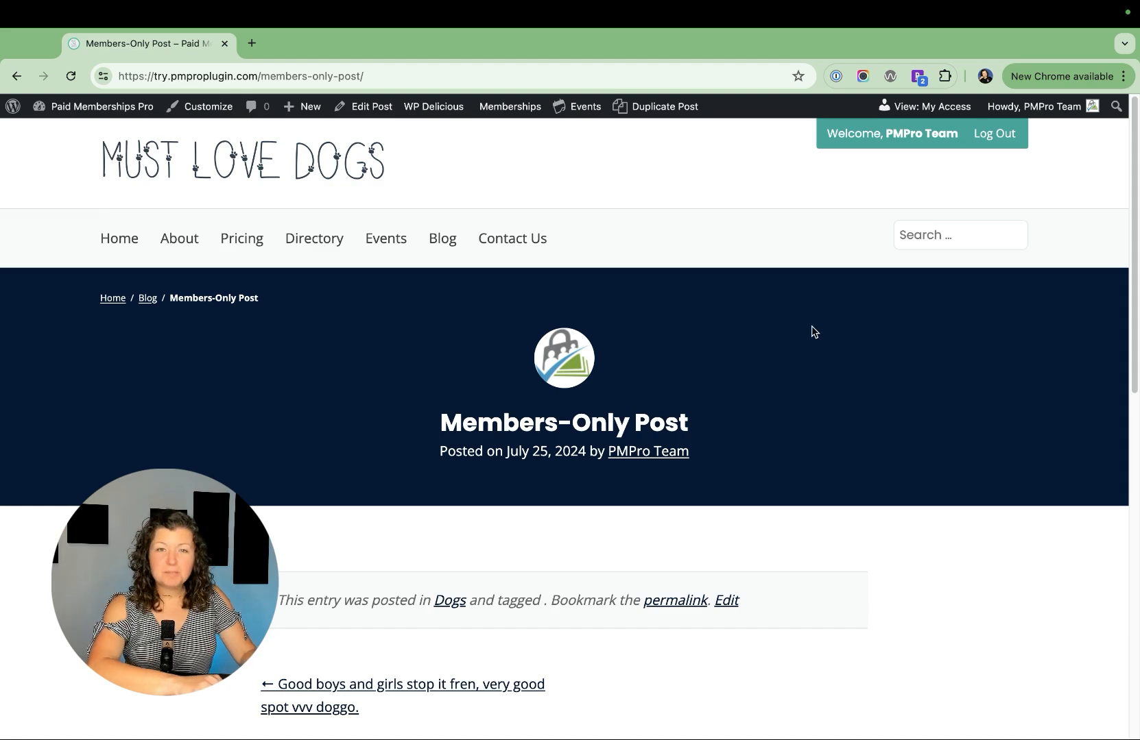
pyautogui.moveTo(885, 108)
pyautogui.click(886, 182)
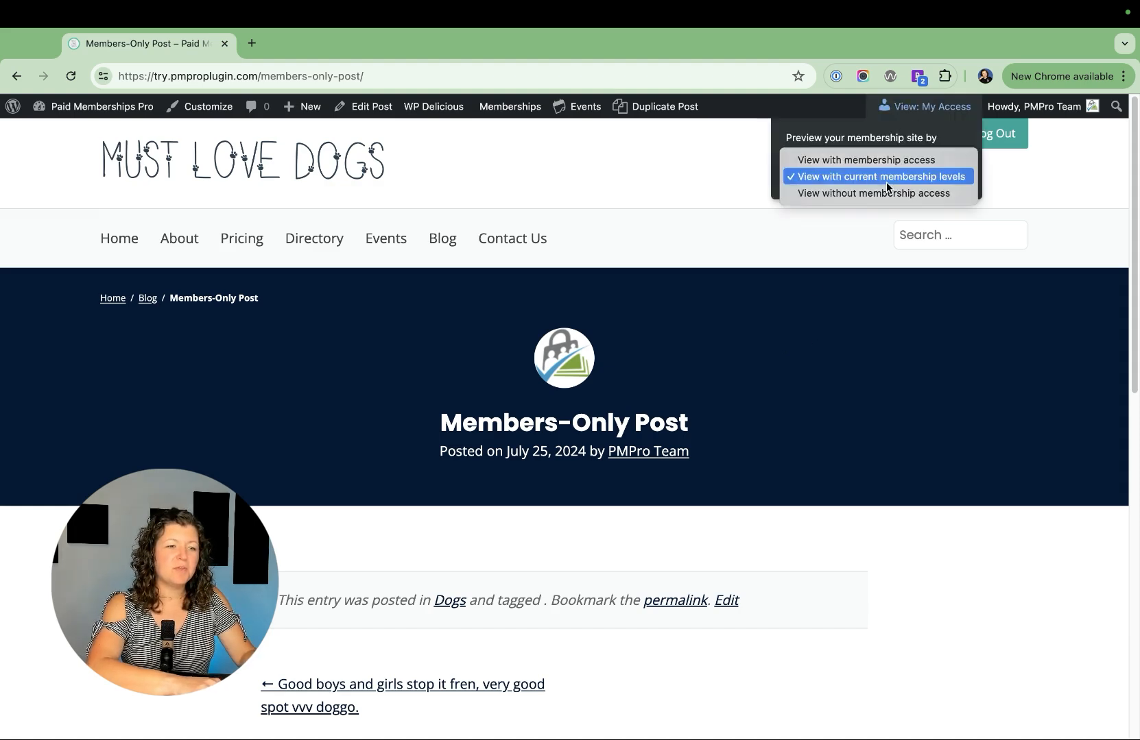
pyautogui.click(885, 193)
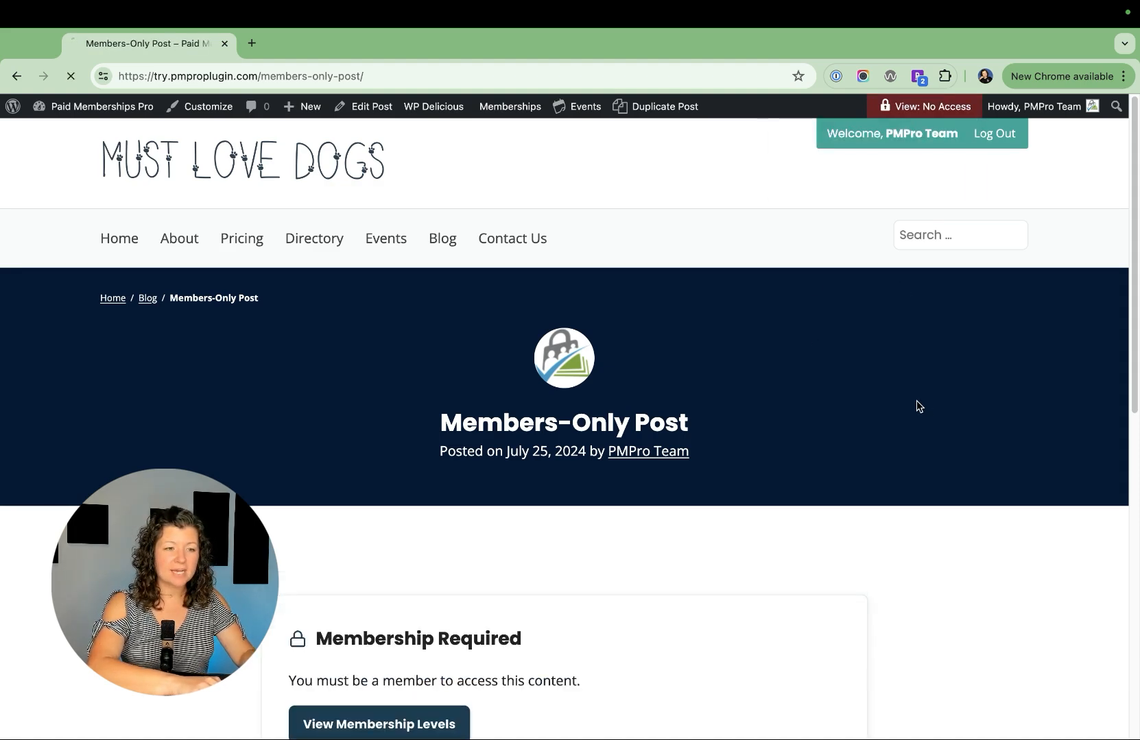
pyautogui.scroll(-3, 916, 406)
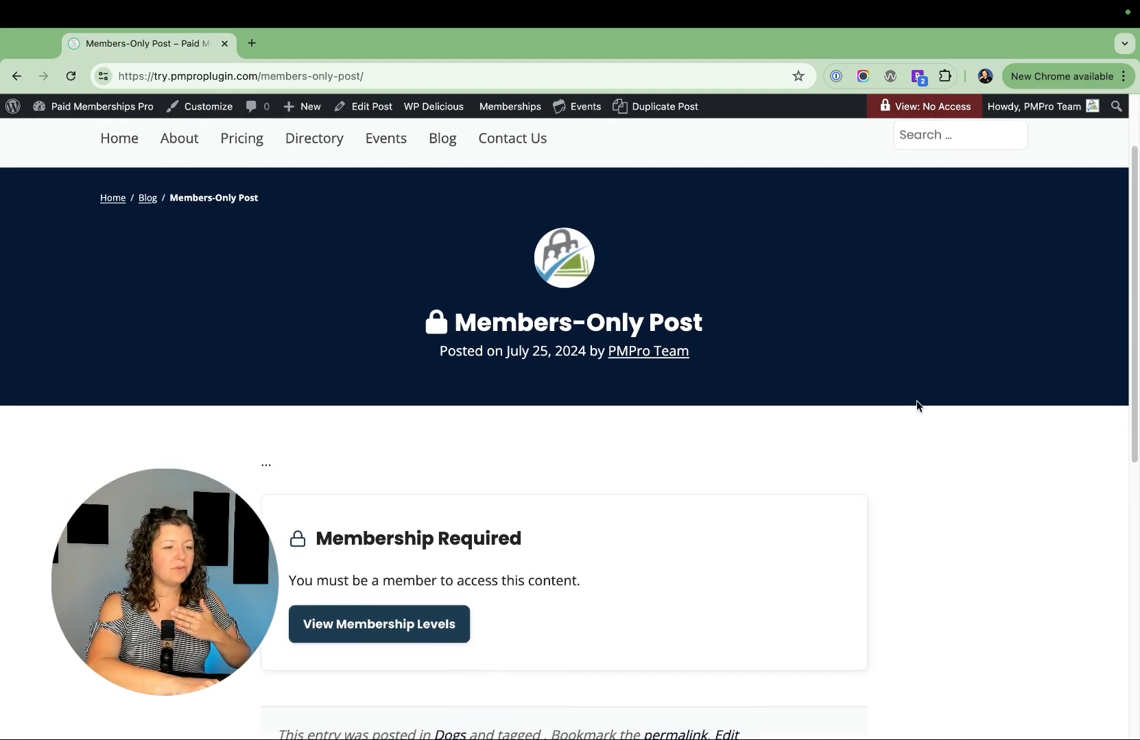
pyautogui.scroll(-2, 916, 400)
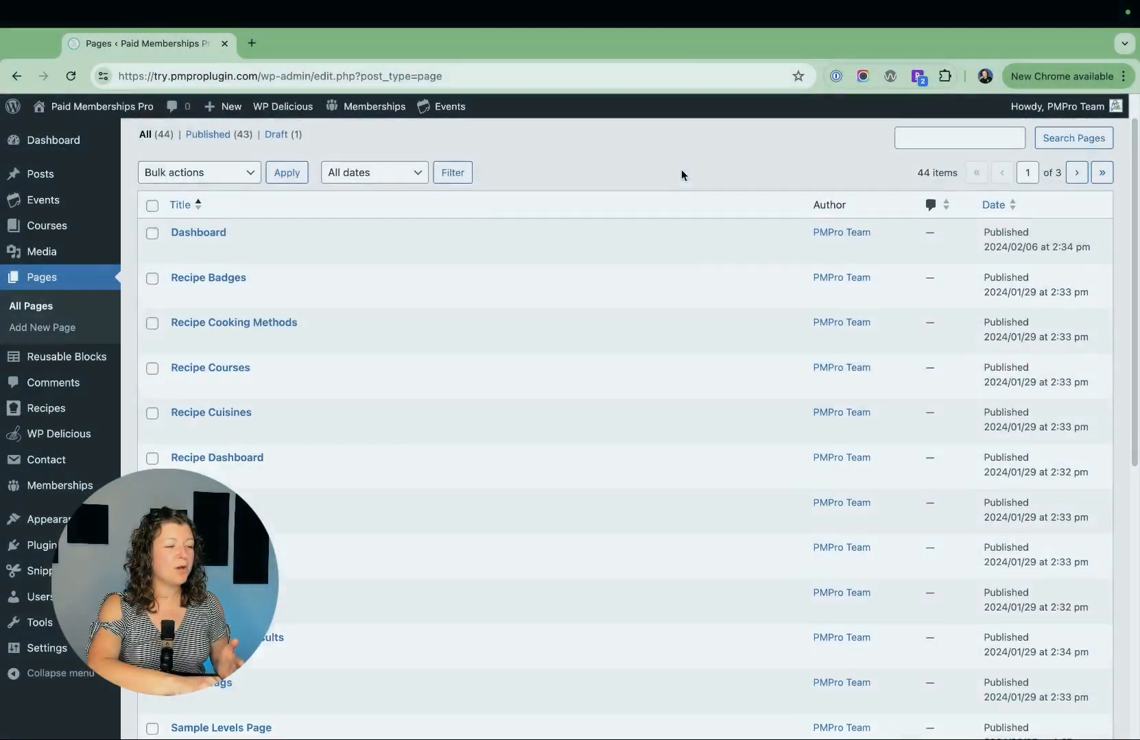
# Open the Signup Shortcode Demo page for editing and bring up its membership requirement options.
pyautogui.scroll(-3, 681, 169)
pyautogui.scroll(-4, 681, 174)
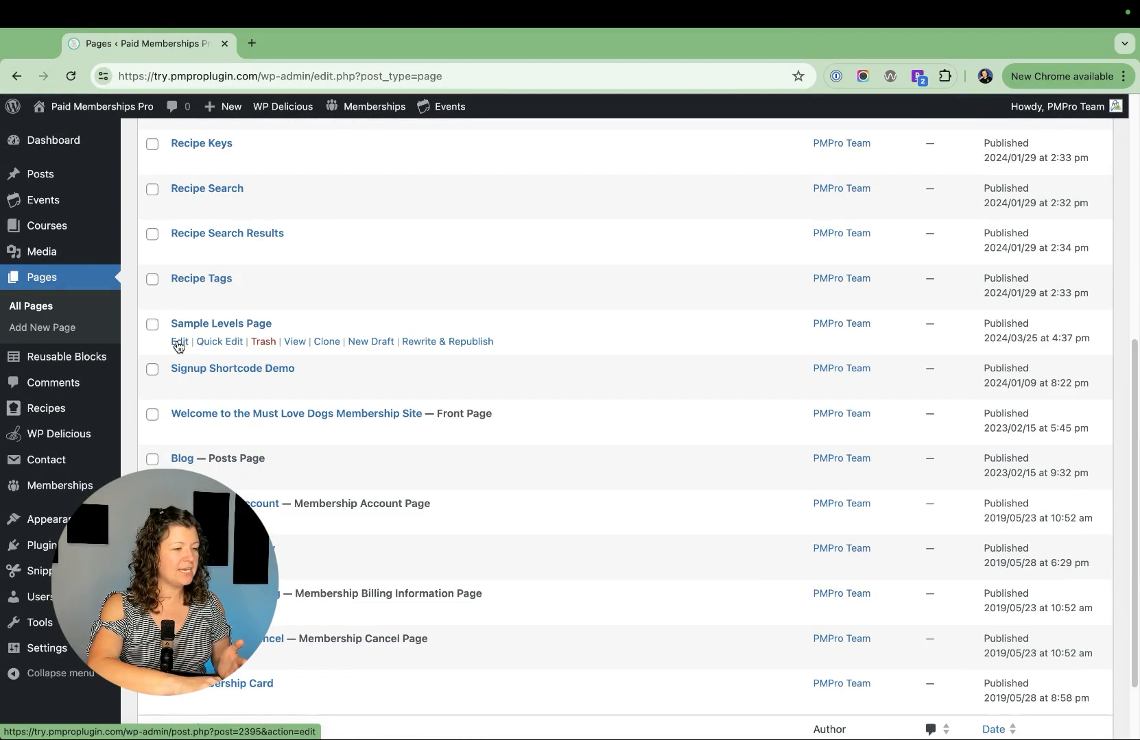
pyautogui.click(179, 388)
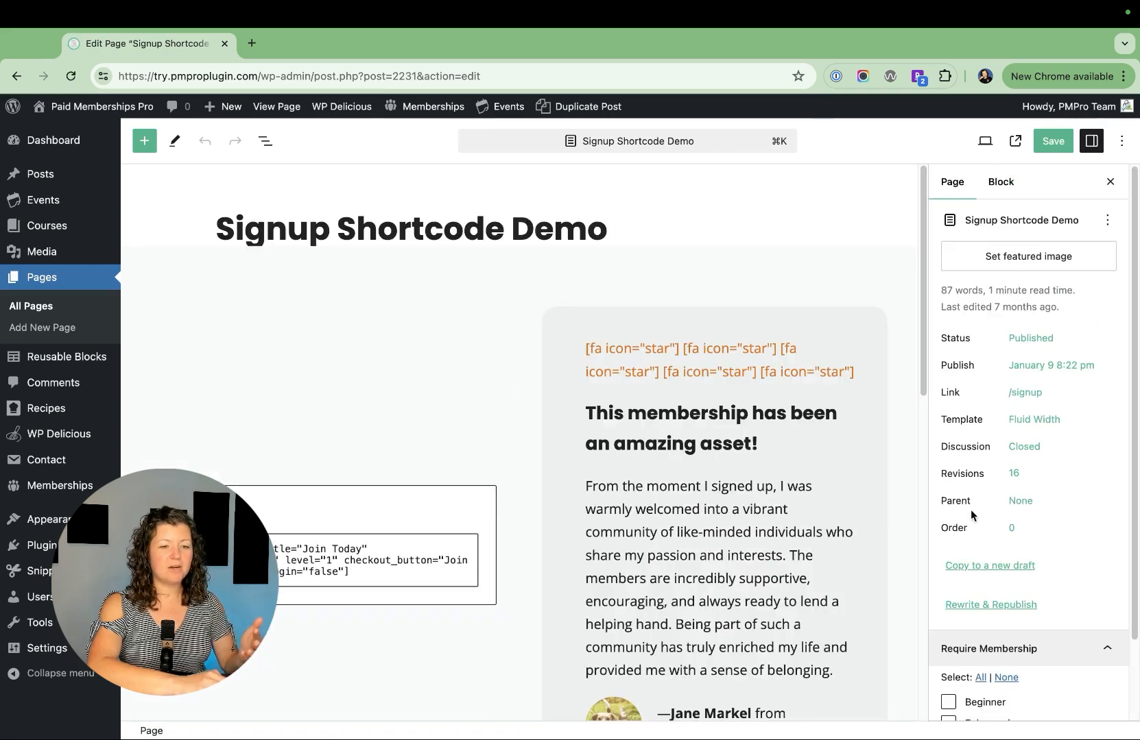
pyautogui.scroll(-3, 972, 520)
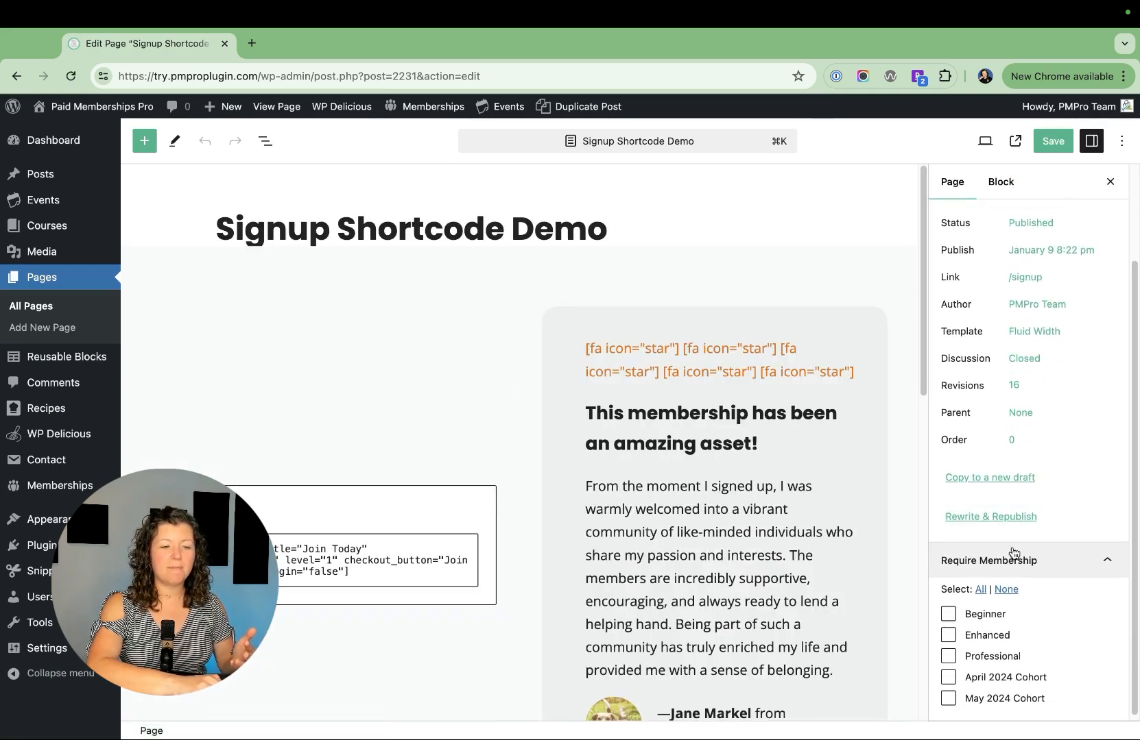
# Try requiring the Enhanced and Beginner memberships for the Signup Shortcode Demo page.
pyautogui.click(947, 635)
pyautogui.click(949, 614)
pyautogui.click(948, 612)
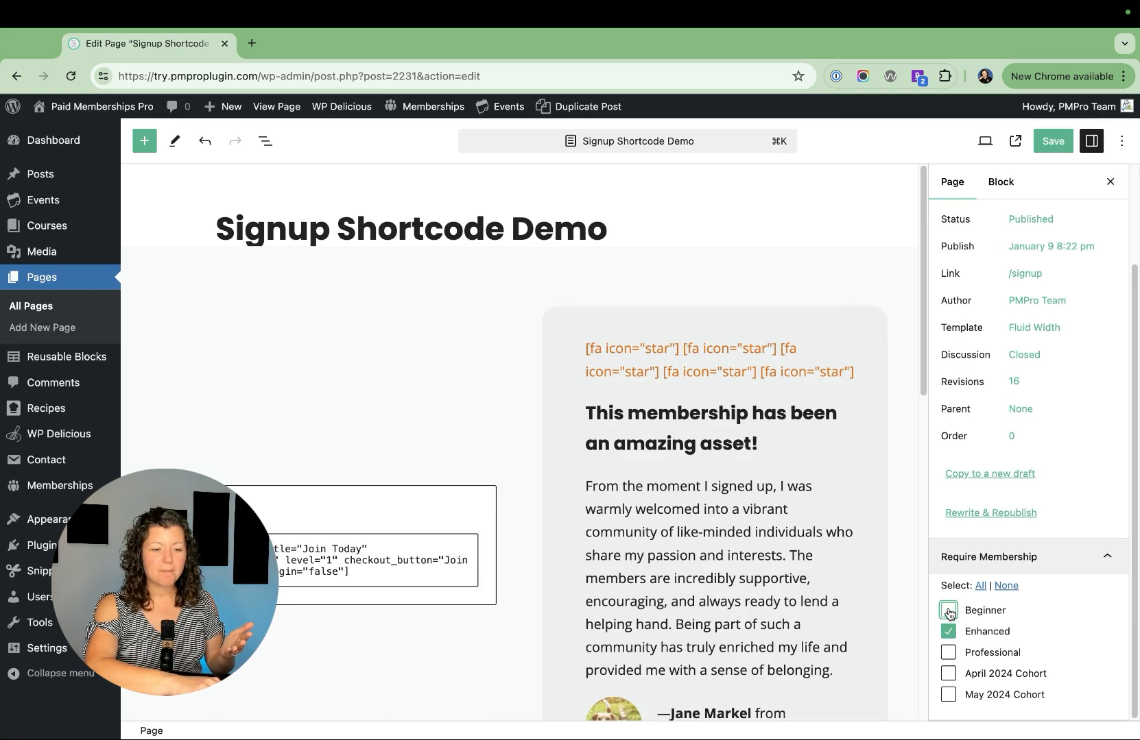
pyautogui.click(948, 632)
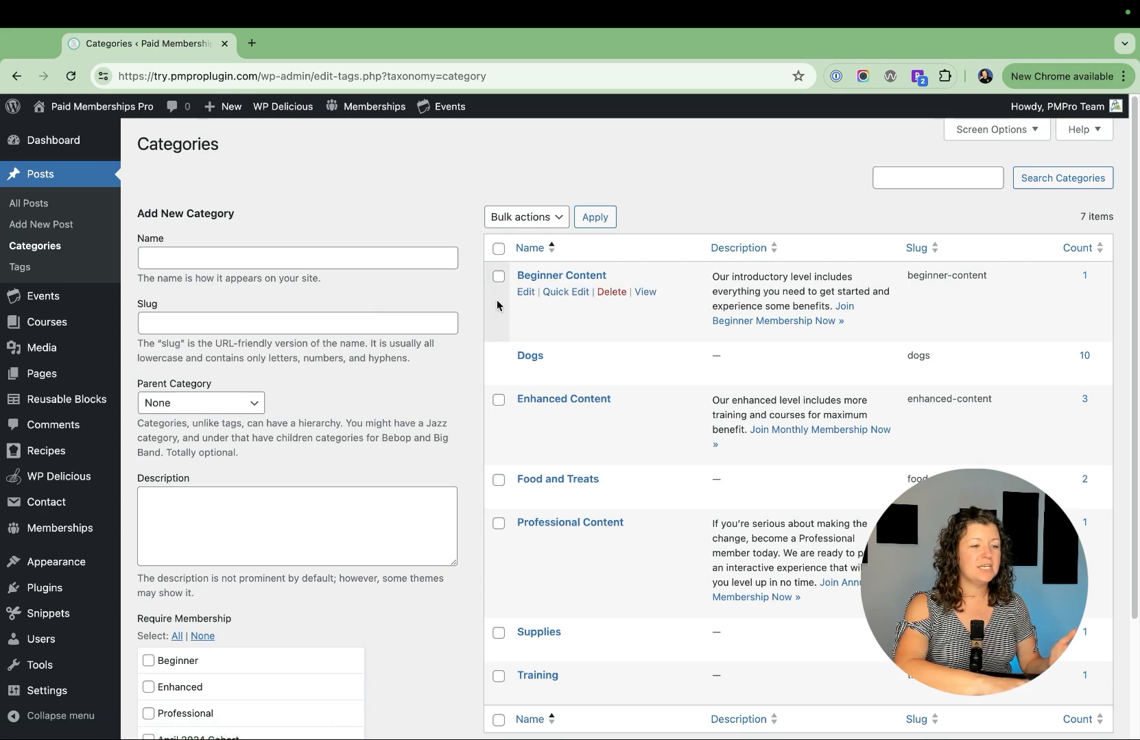
# Examine the membership requirement settings of the Beginner Content category and the alignment tag.
pyautogui.click(526, 292)
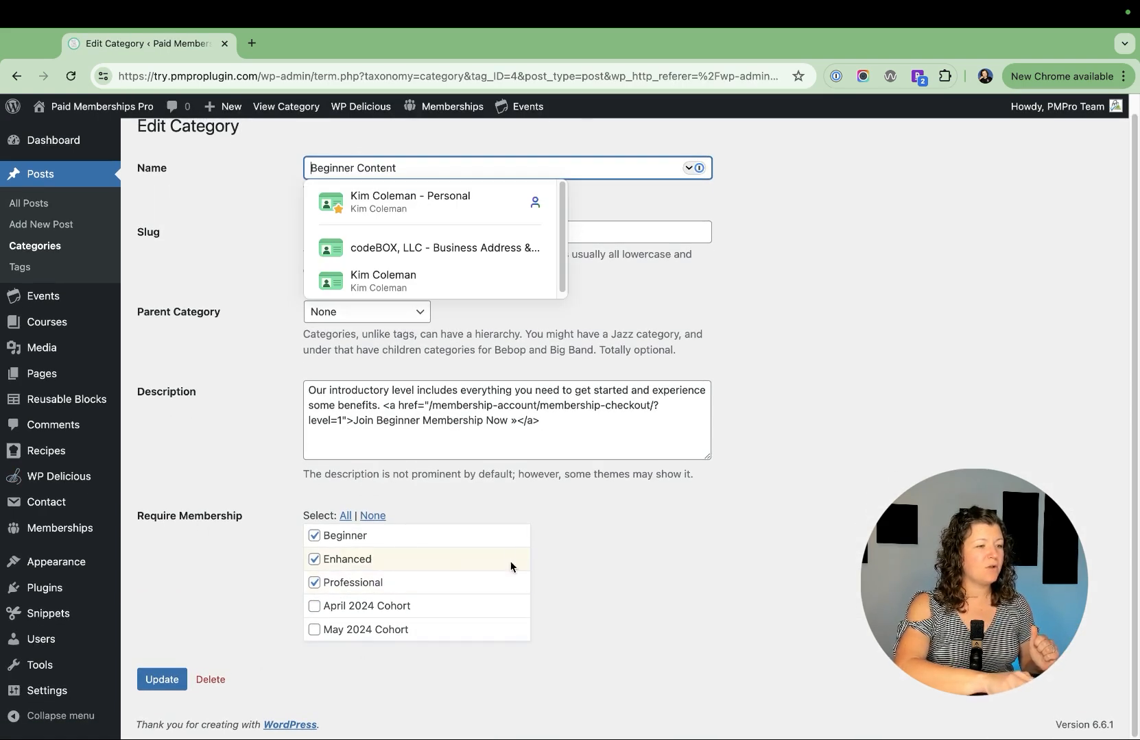
pyautogui.click(600, 564)
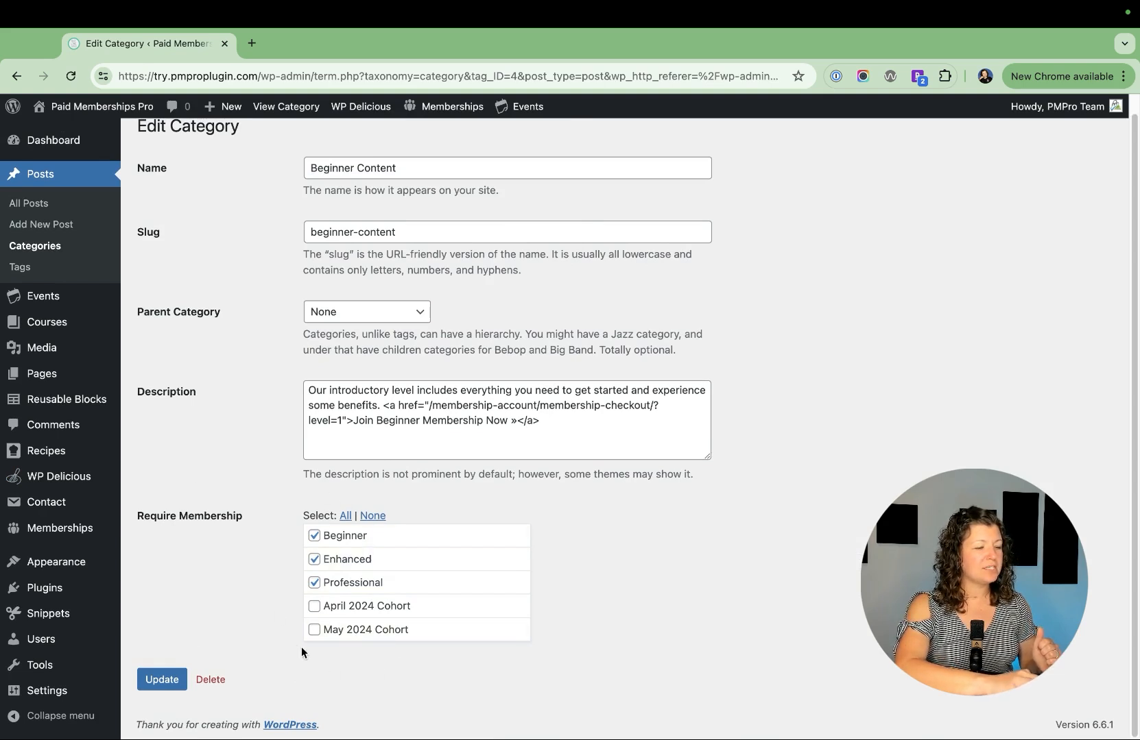
pyautogui.click(33, 246)
pyautogui.click(21, 268)
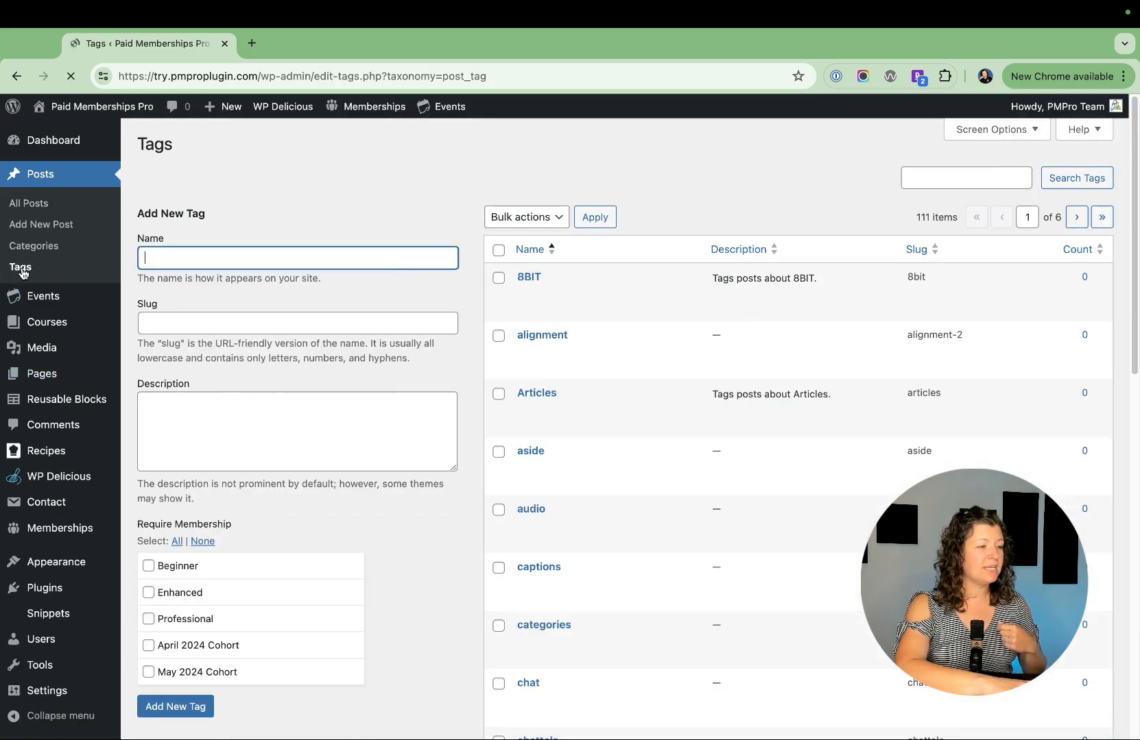
pyautogui.click(527, 352)
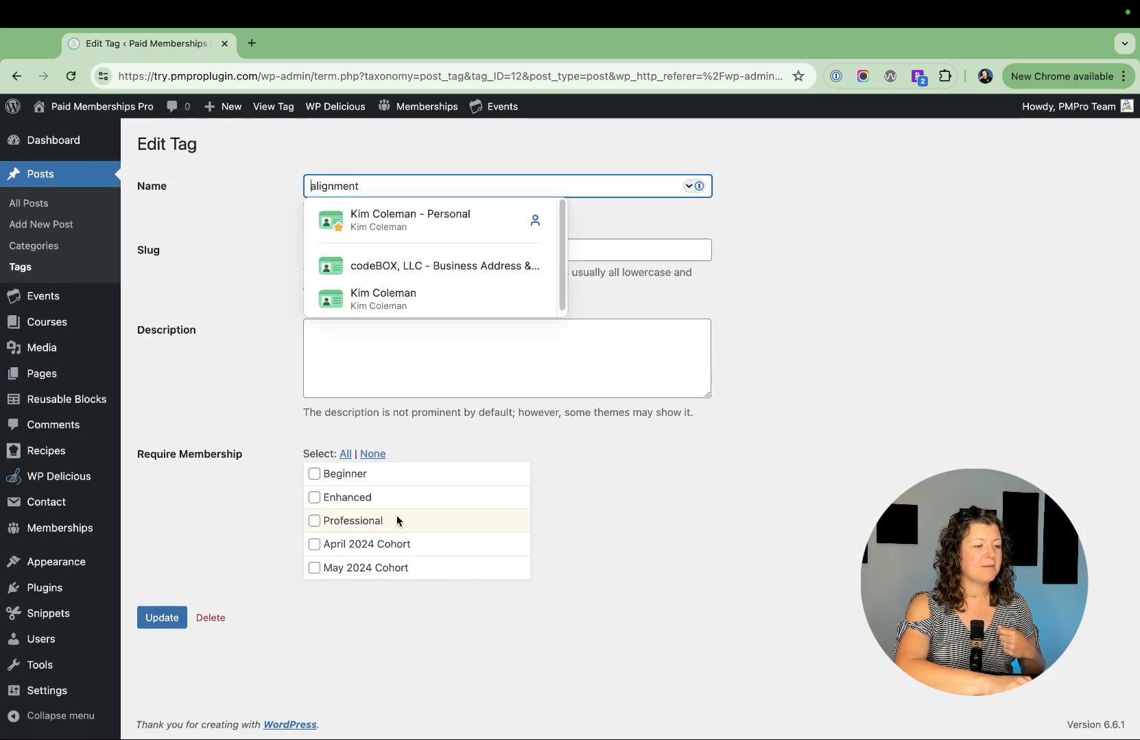
pyautogui.click(391, 658)
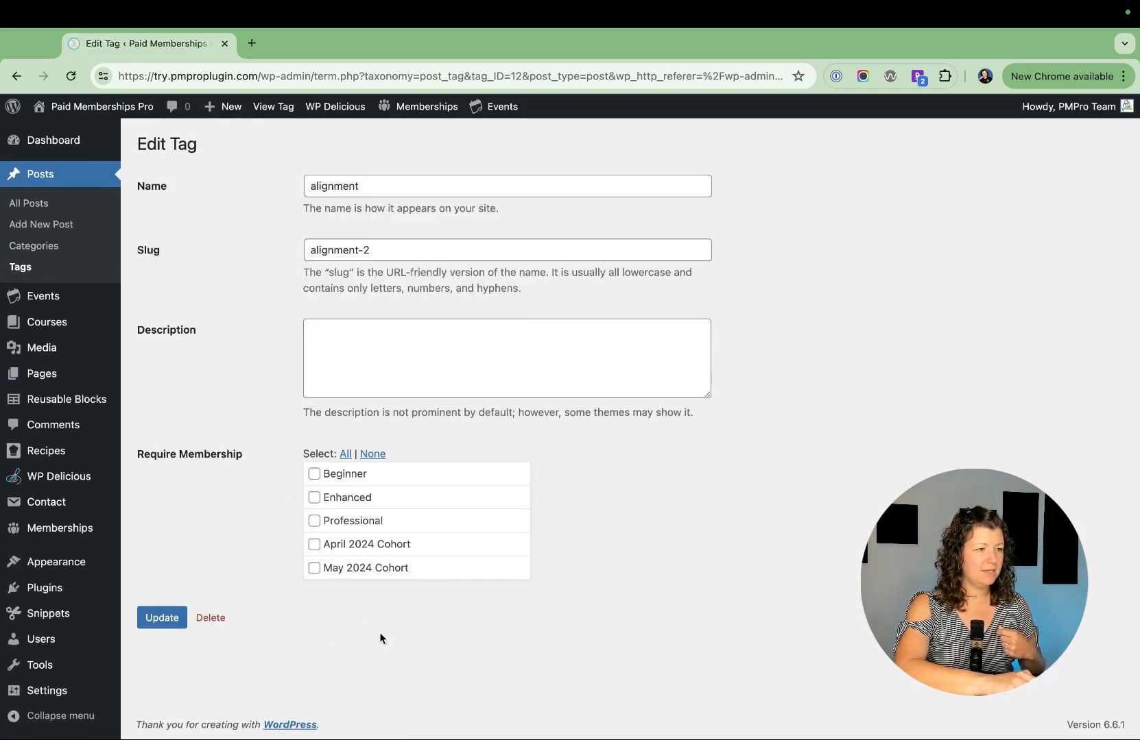
# Open the Enhanced membership level, examine the protected categories in its content settings and try out the Supplies category option.
pyautogui.moveTo(421, 110)
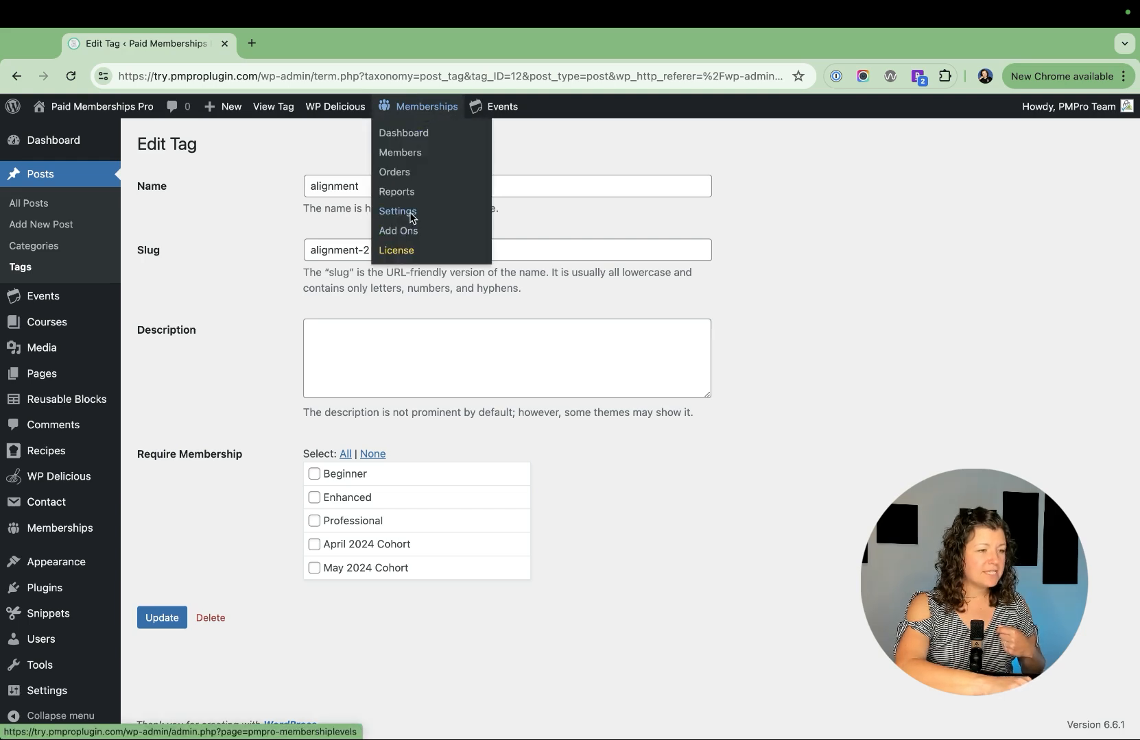
pyautogui.scroll(-3, 268, 371)
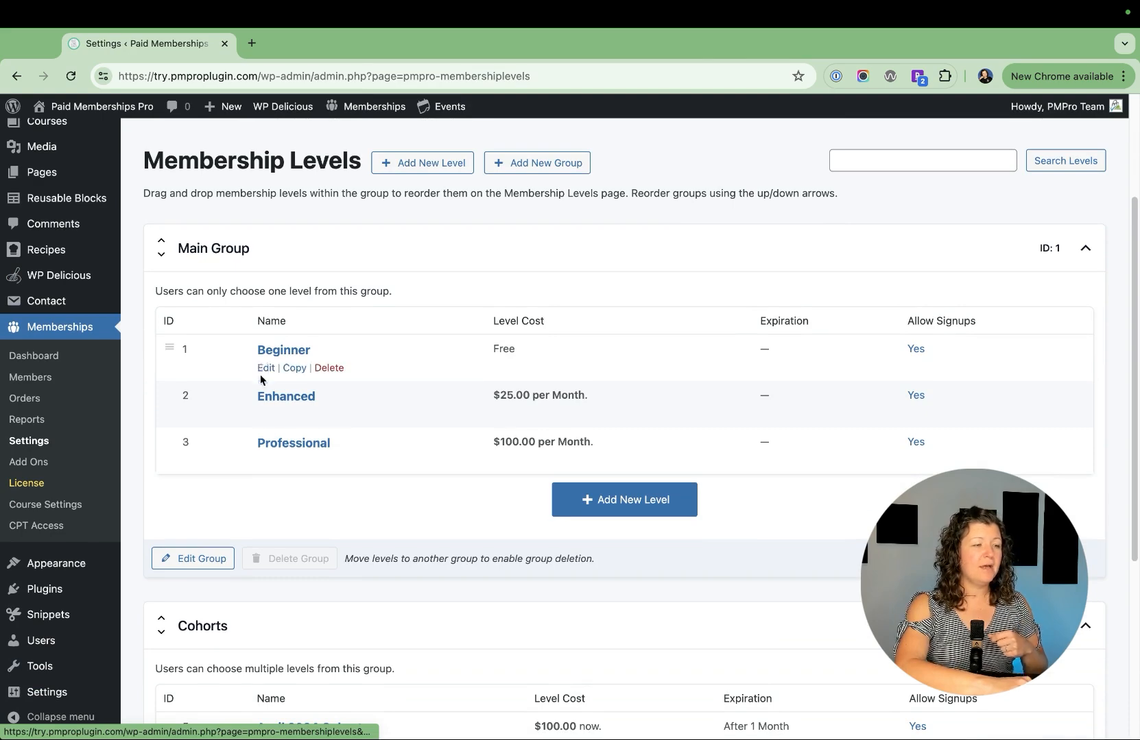
pyautogui.scroll(3, 263, 384)
pyautogui.scroll(-3, 261, 364)
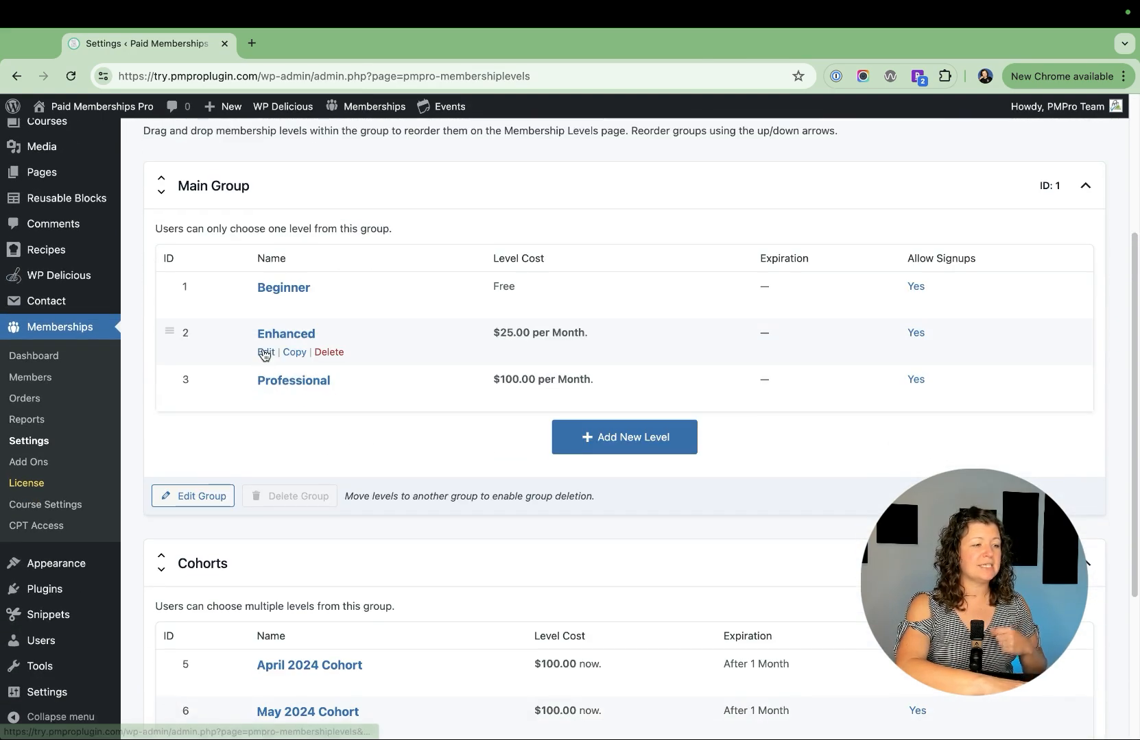
pyautogui.click(265, 353)
pyautogui.scroll(-15, 265, 355)
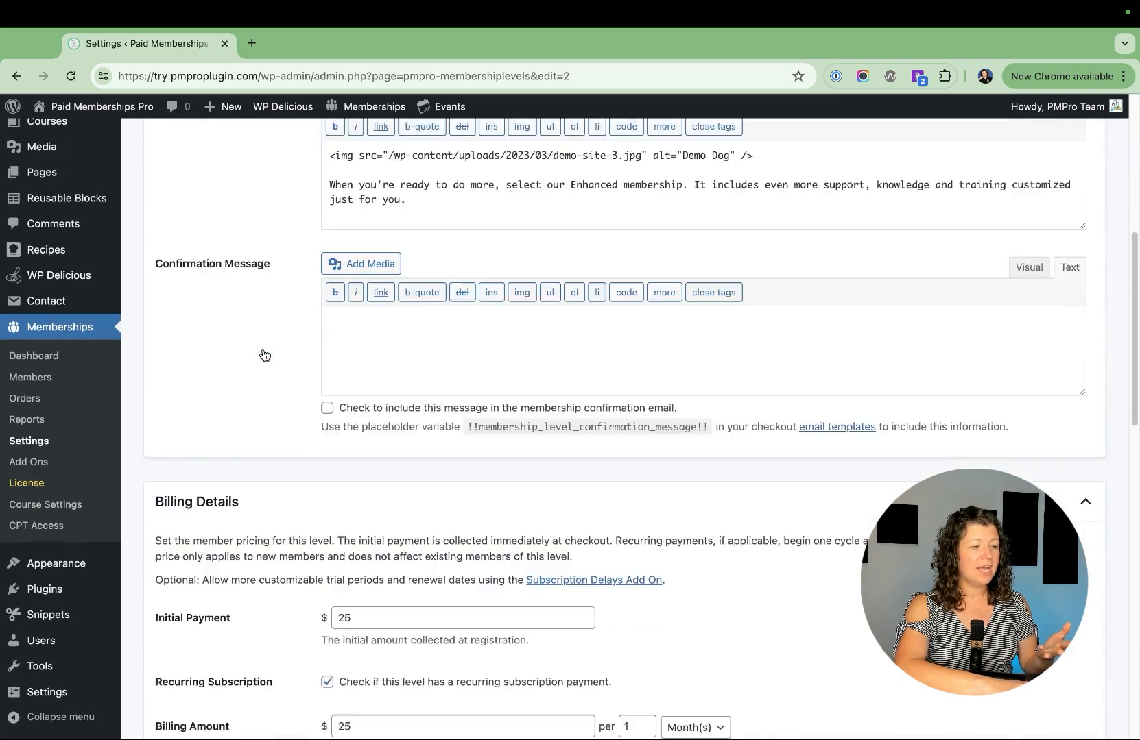
pyautogui.scroll(-5, 264, 353)
pyautogui.scroll(1, 262, 354)
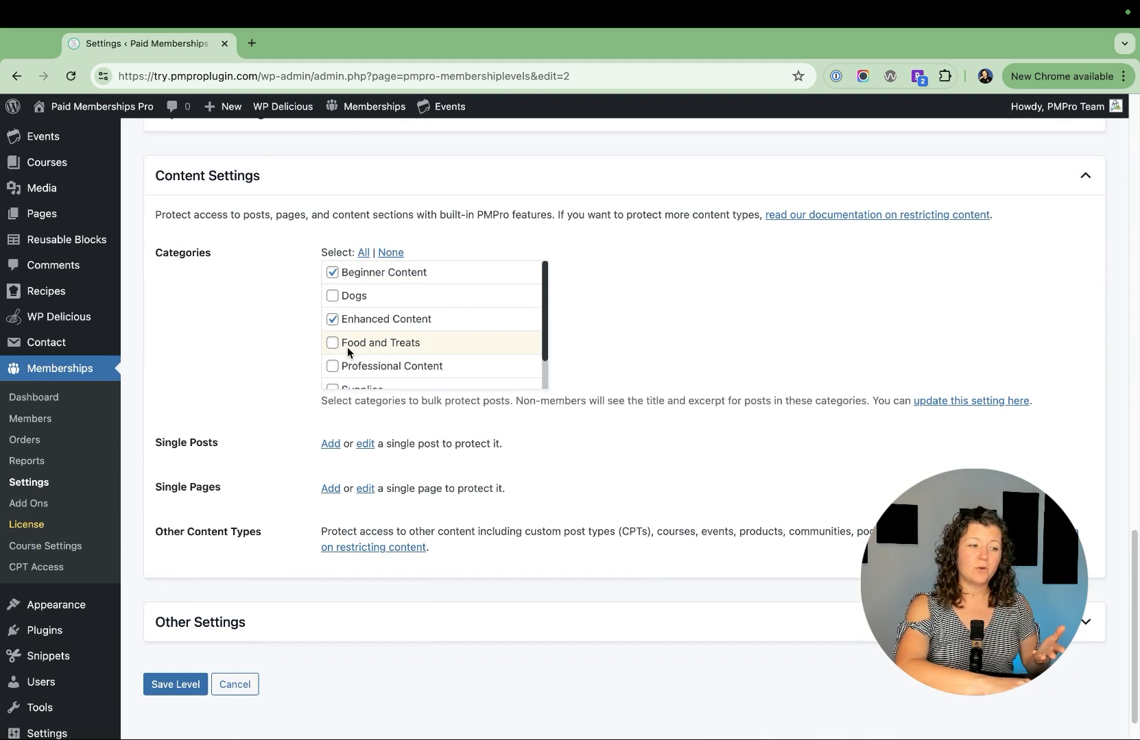
pyautogui.scroll(-1, 348, 353)
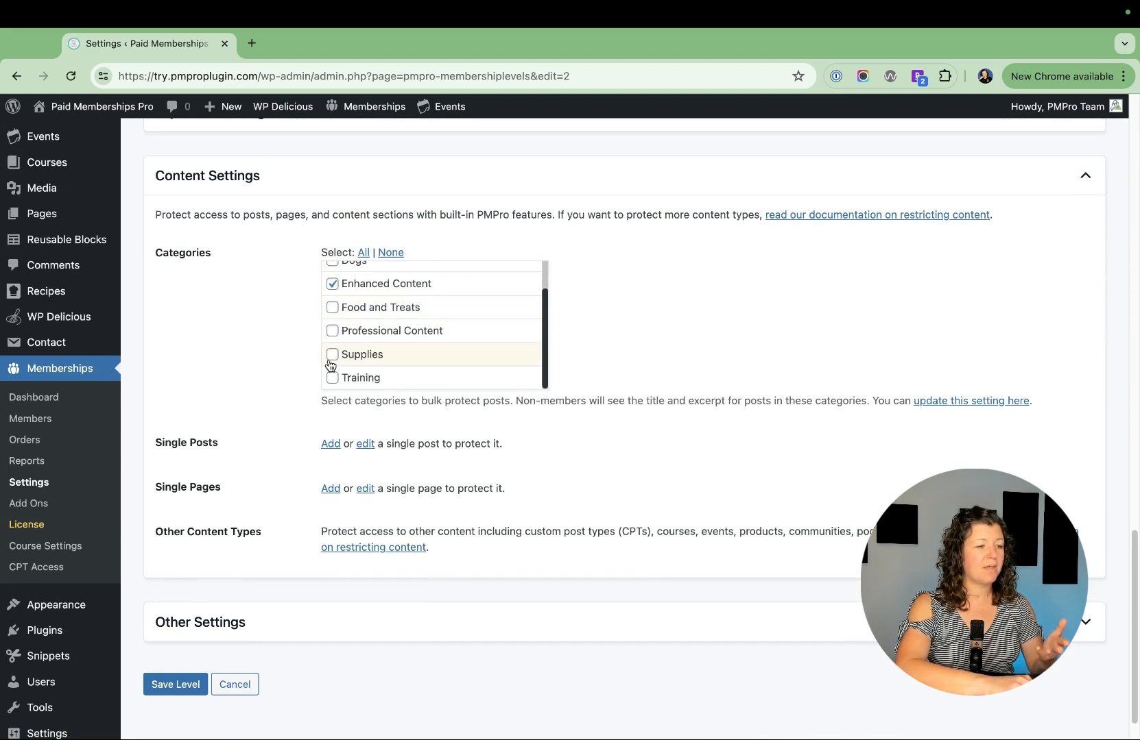
pyautogui.click(333, 355)
pyautogui.click(333, 355)
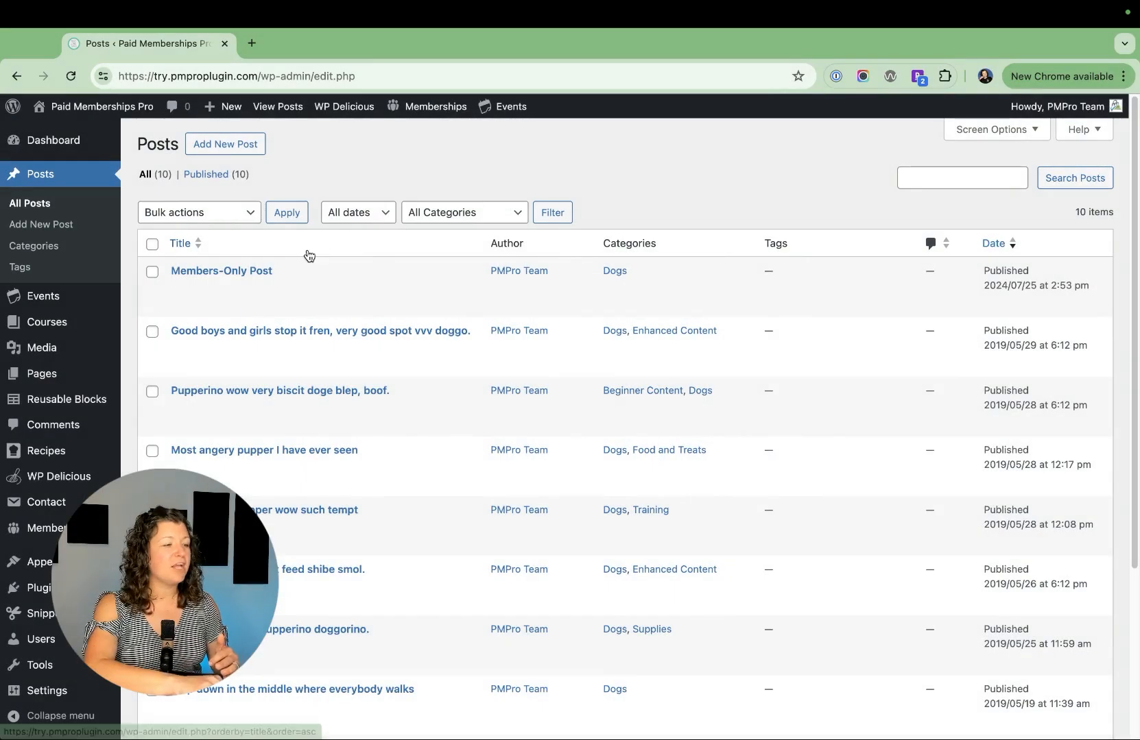
# Open the Members-Only Post for editing and clear all of its required membership levels.
pyautogui.click(178, 290)
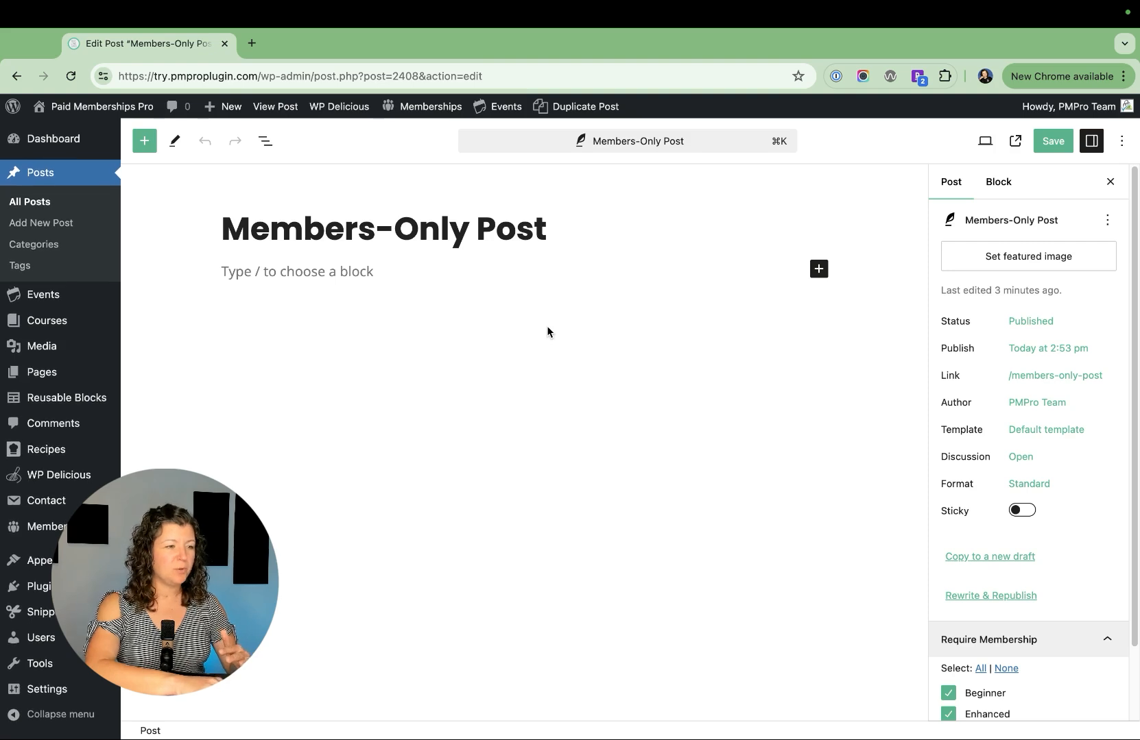
pyautogui.click(1004, 669)
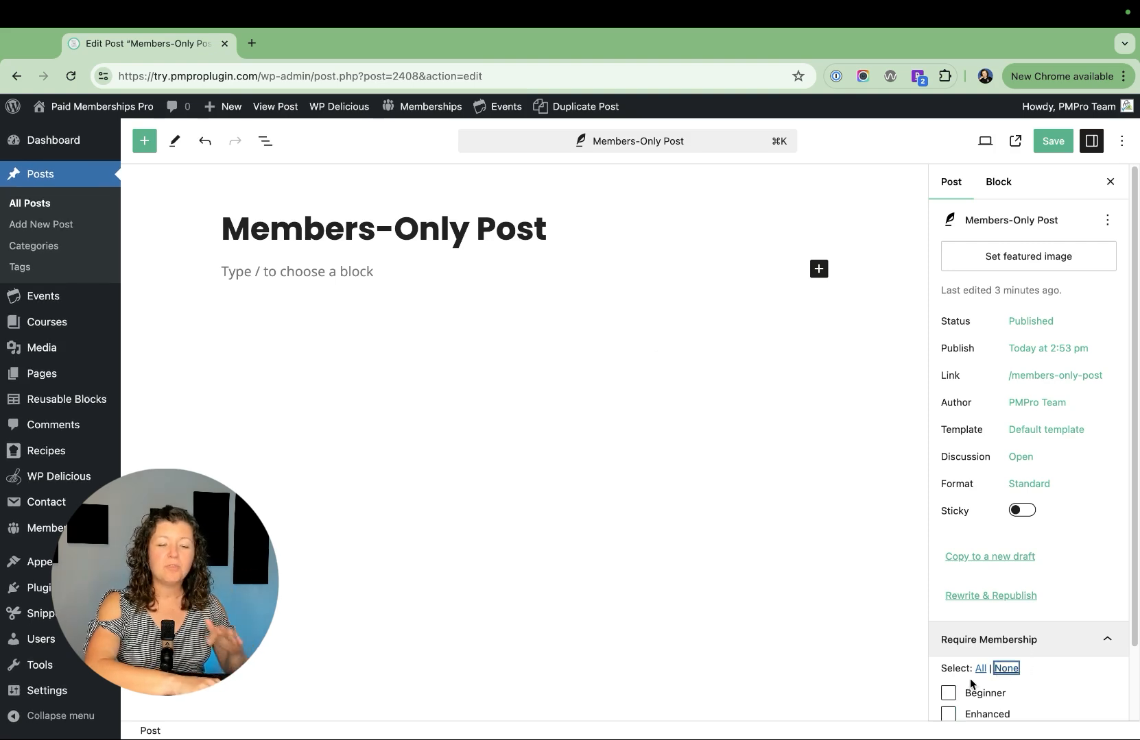
pyautogui.scroll(-3, 970, 682)
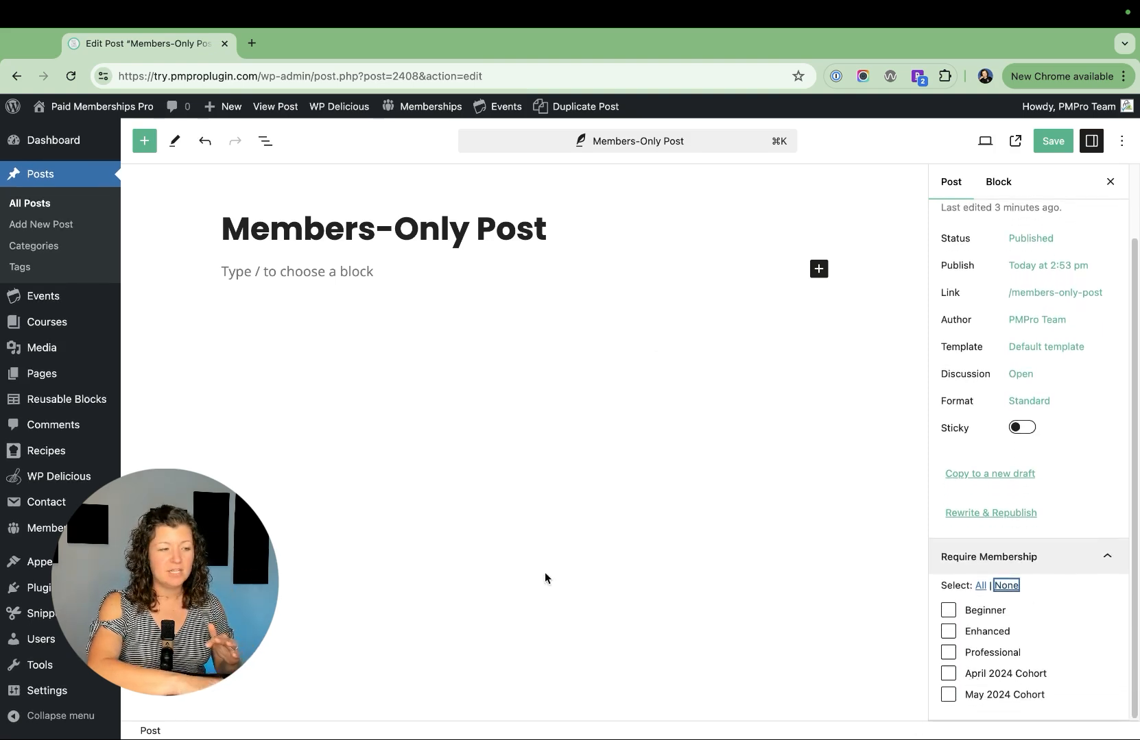
# Insert a Content Visibility Block in the body of the Members-Only Post.
pyautogui.click(284, 261)
pyautogui.write('/conte')
pyautogui.press('Return')
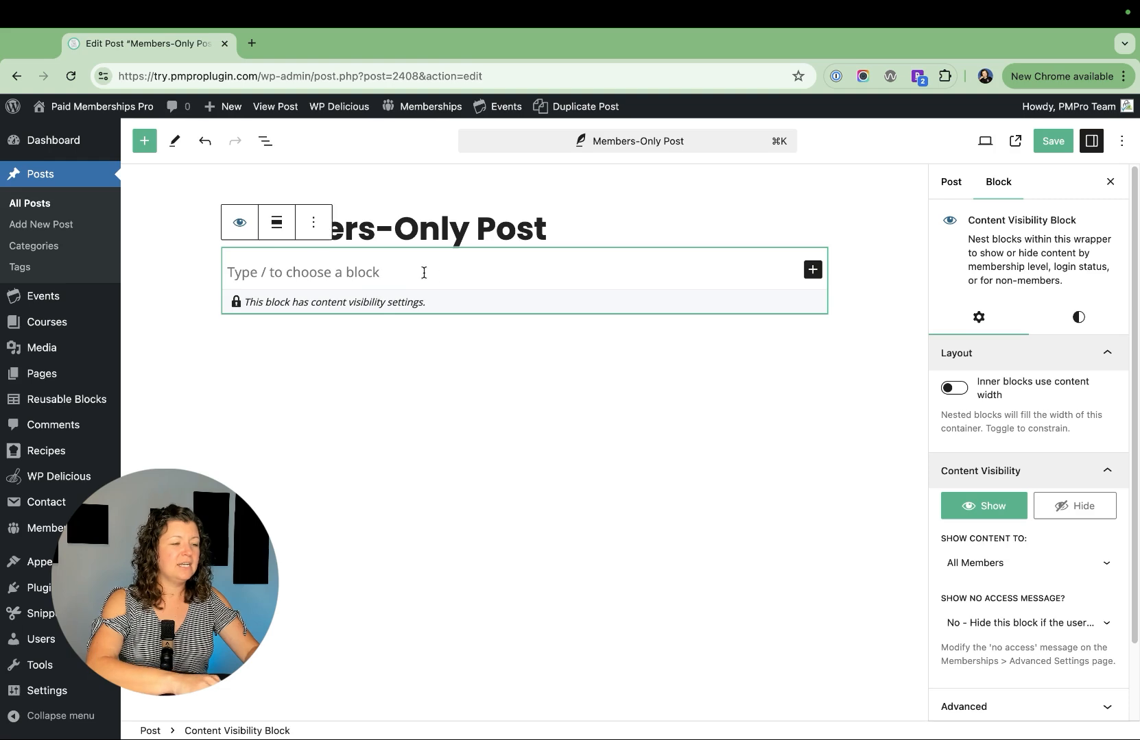
# Write two paragraphs inside the Content Visibility Block: "This is the members-only stuff." and "You can't see this!".
pyautogui.click(351, 273)
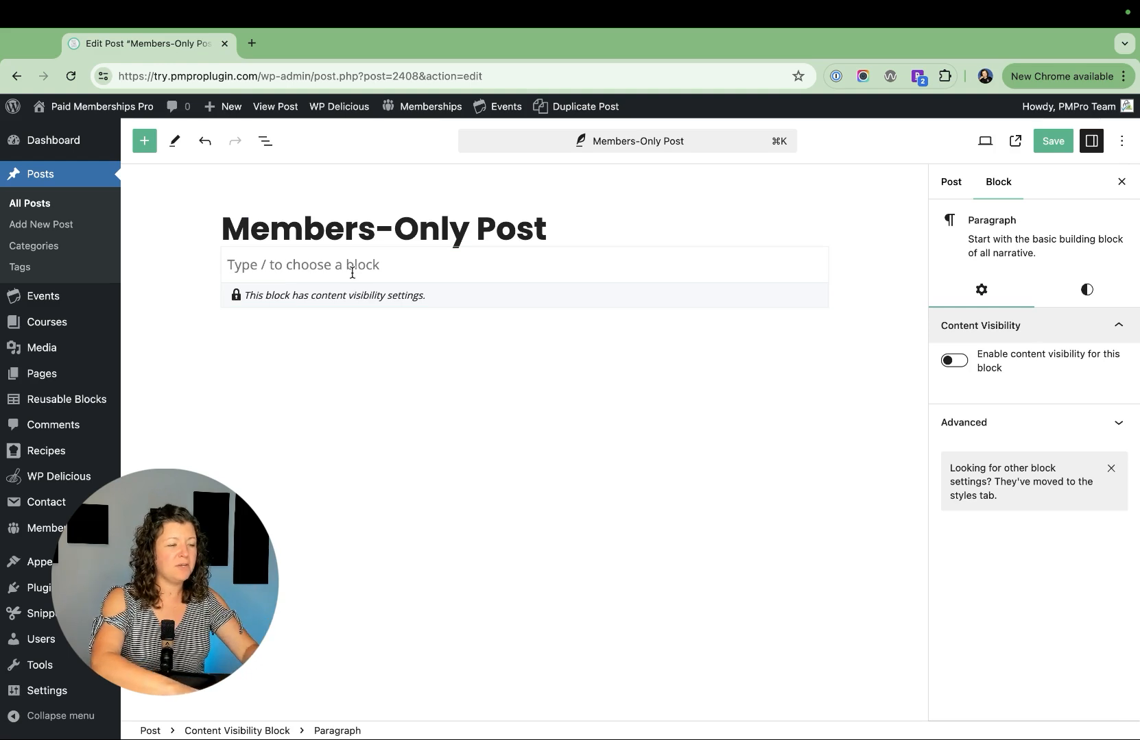
pyautogui.write('Th')
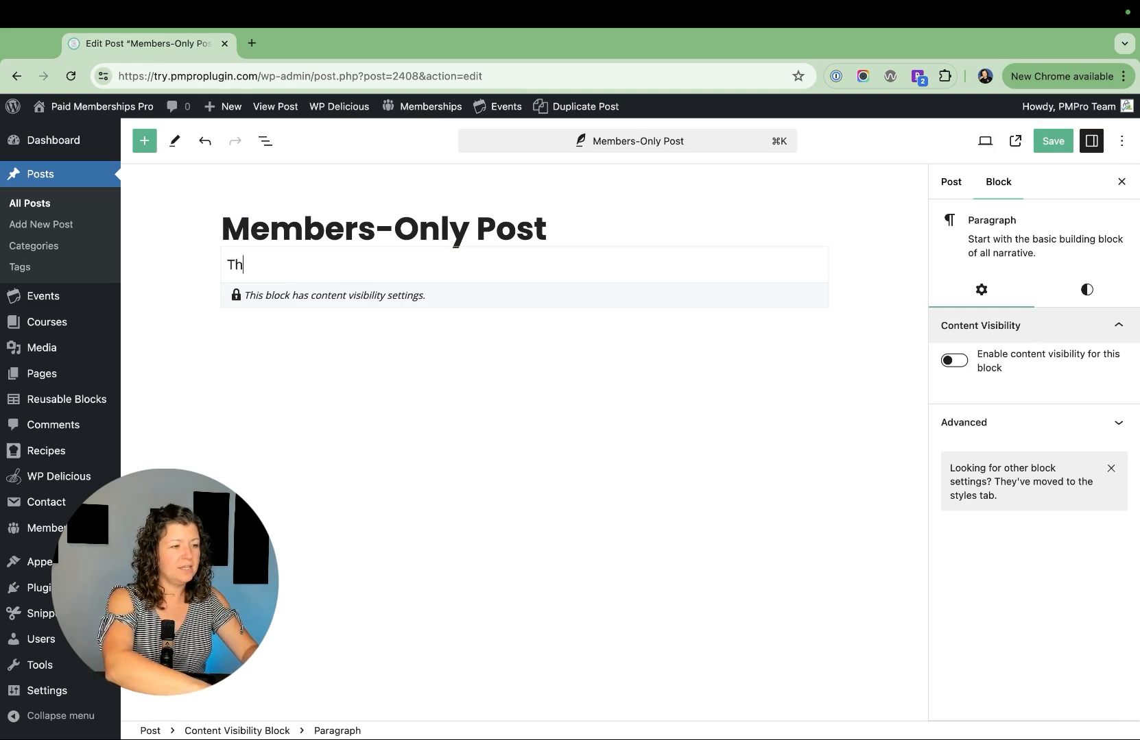
pyautogui.write('is is the members-only stuff.')
pyautogui.press('Return')
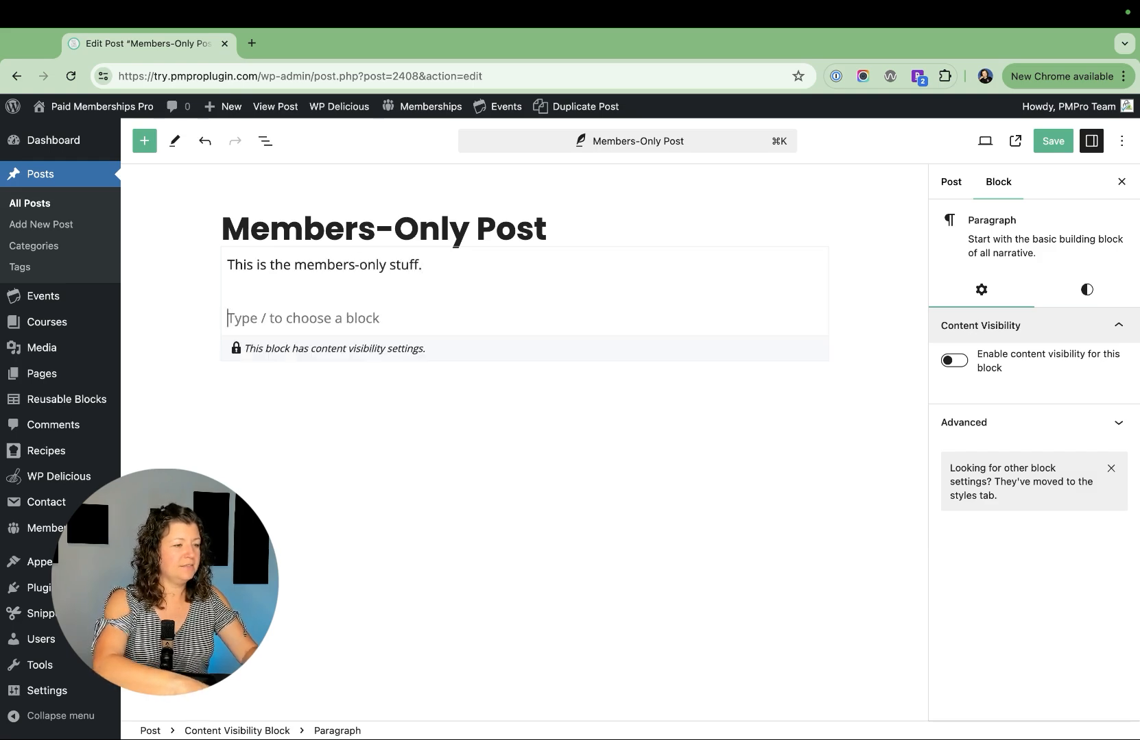
pyautogui.write('You ')
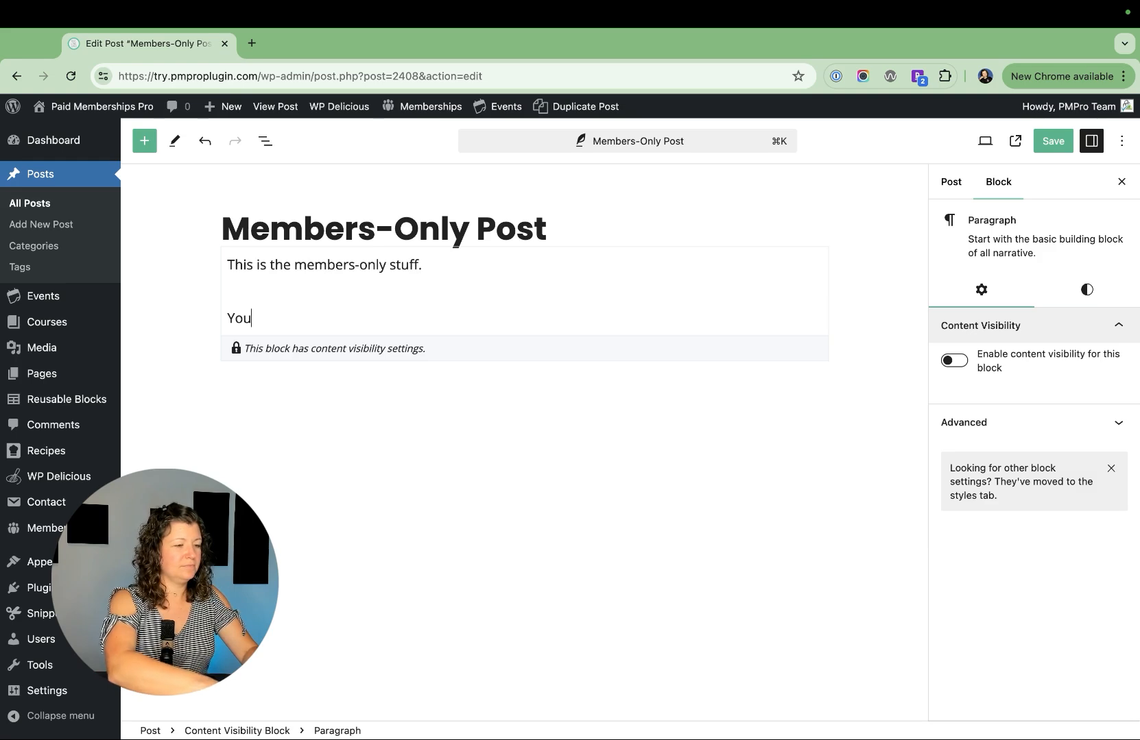
pyautogui.write("can't see this")
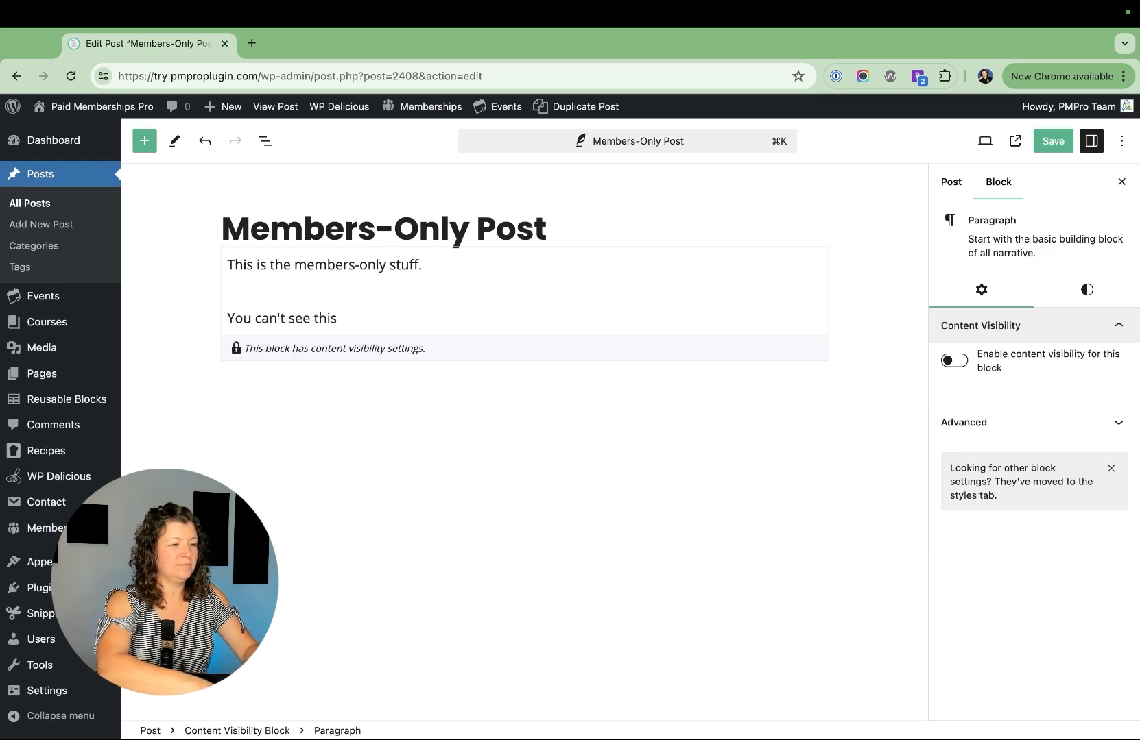
# Examine the Content Visibility Block's audience choices, its no access message options and the alternative of hiding content.
pyautogui.click(334, 349)
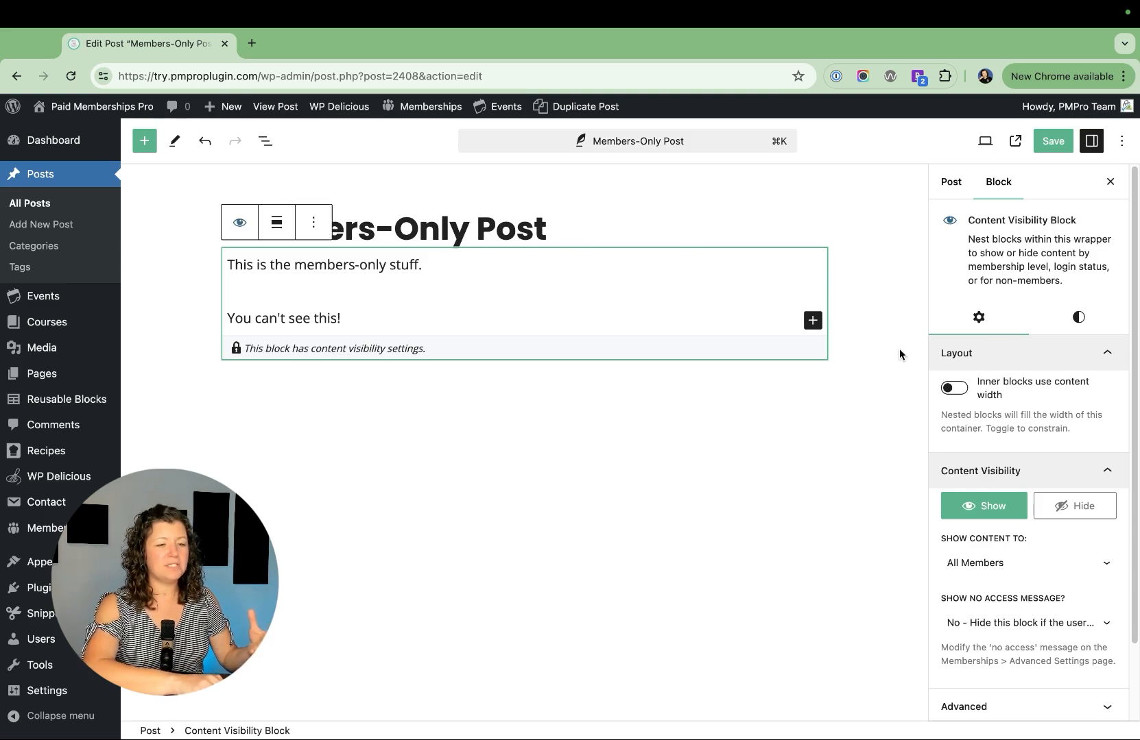
pyautogui.click(1012, 355)
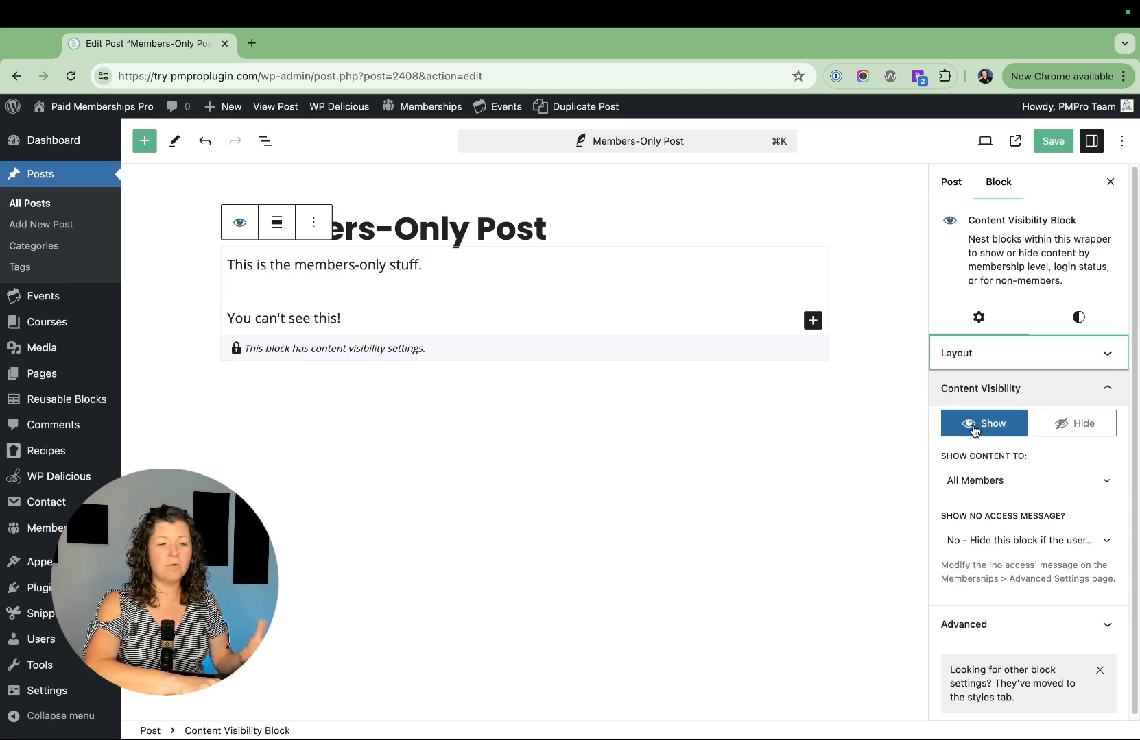
pyautogui.click(1056, 483)
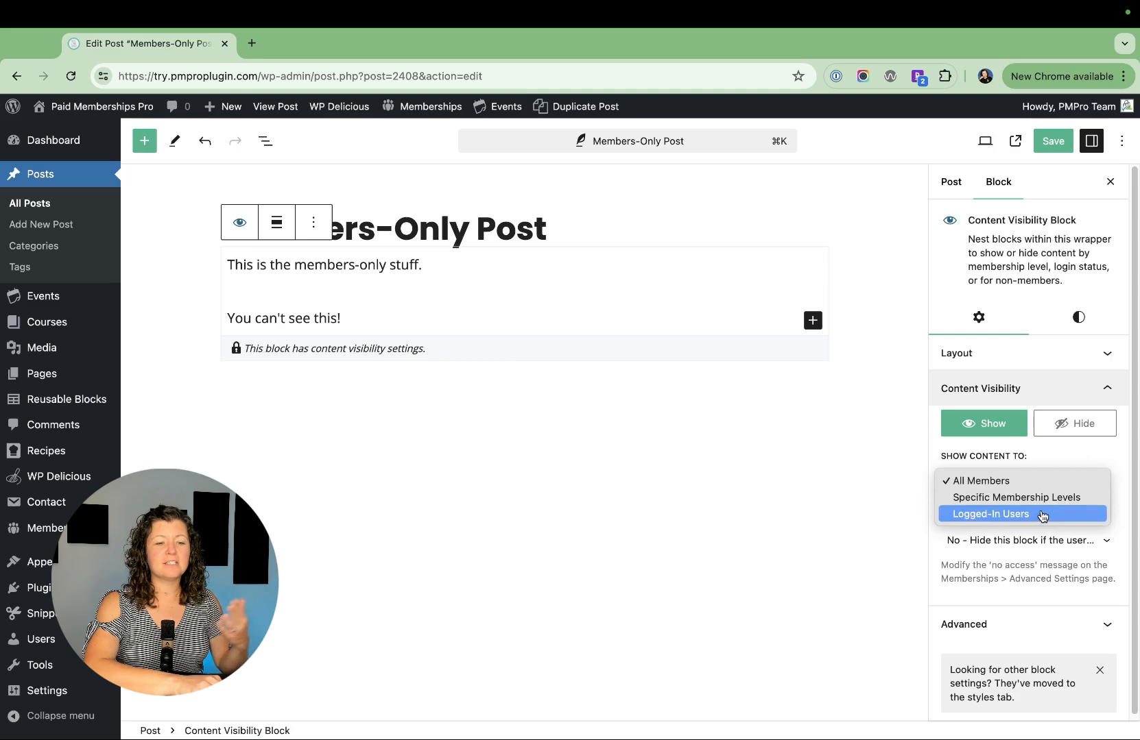
pyautogui.click(1003, 483)
pyautogui.click(1007, 541)
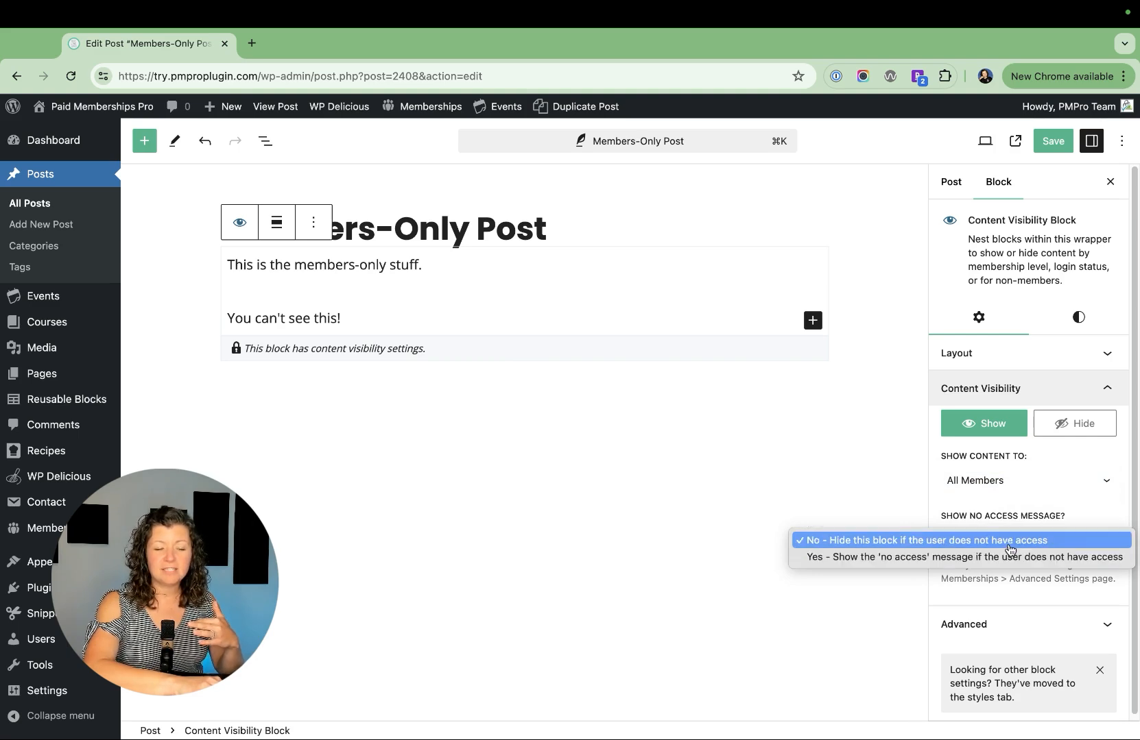
pyautogui.click(1072, 423)
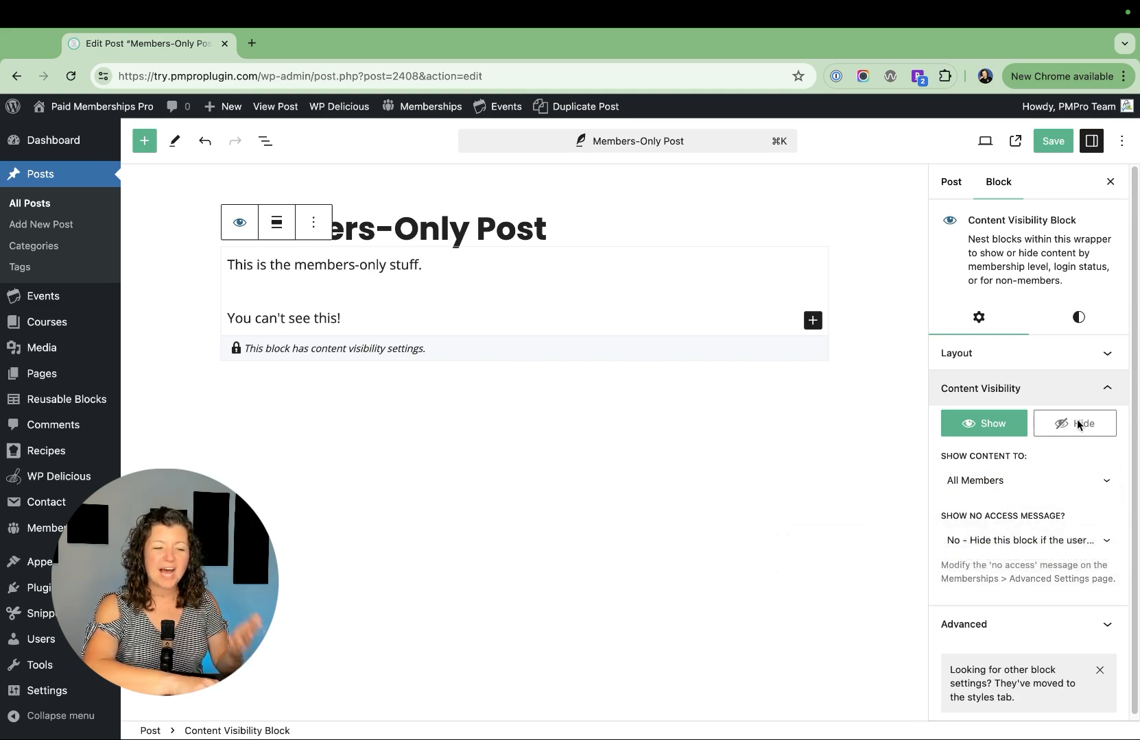
# Duplicate the Content Visibility Block with its two paragraphs.
pyautogui.click(313, 227)
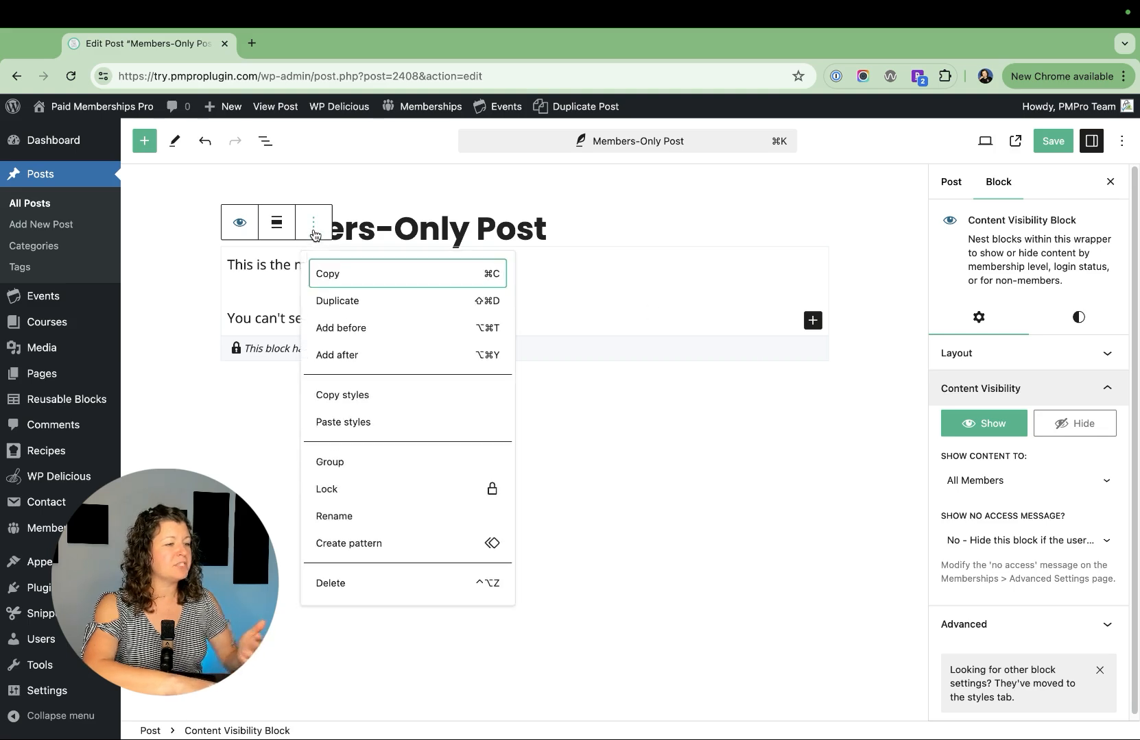
pyautogui.click(344, 301)
pyautogui.press('super+s')
# Reword the duplicated block's paragraphs as "This is the non-members stuff." and "Members can't see this!".
pyautogui.click(295, 411)
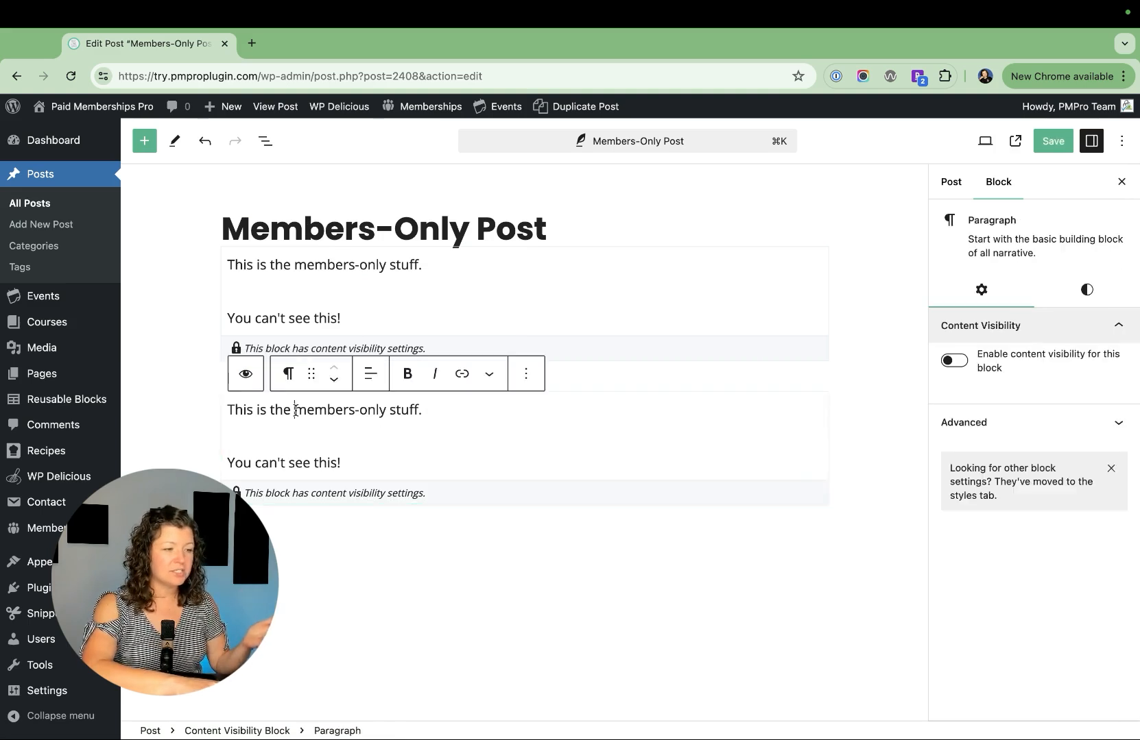
pyautogui.write('non-')
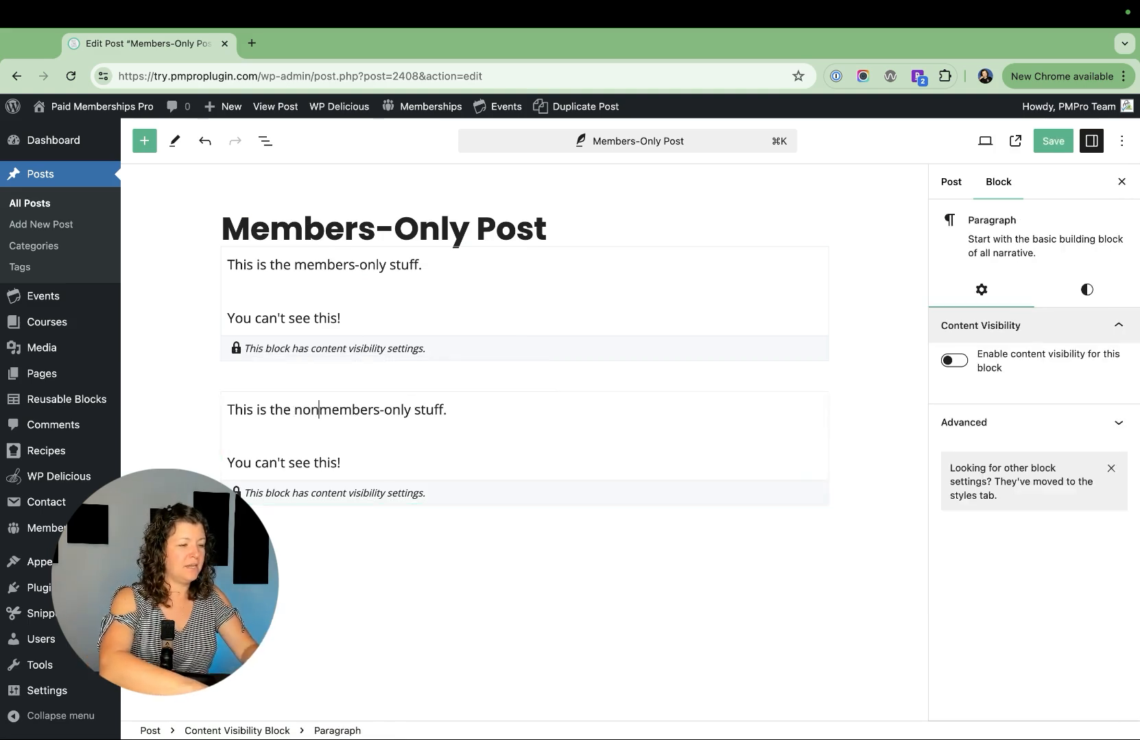
pyautogui.hotkey('shift', 'alt', 'Right')
pyautogui.press('BackSpace')
pyautogui.write('Members')
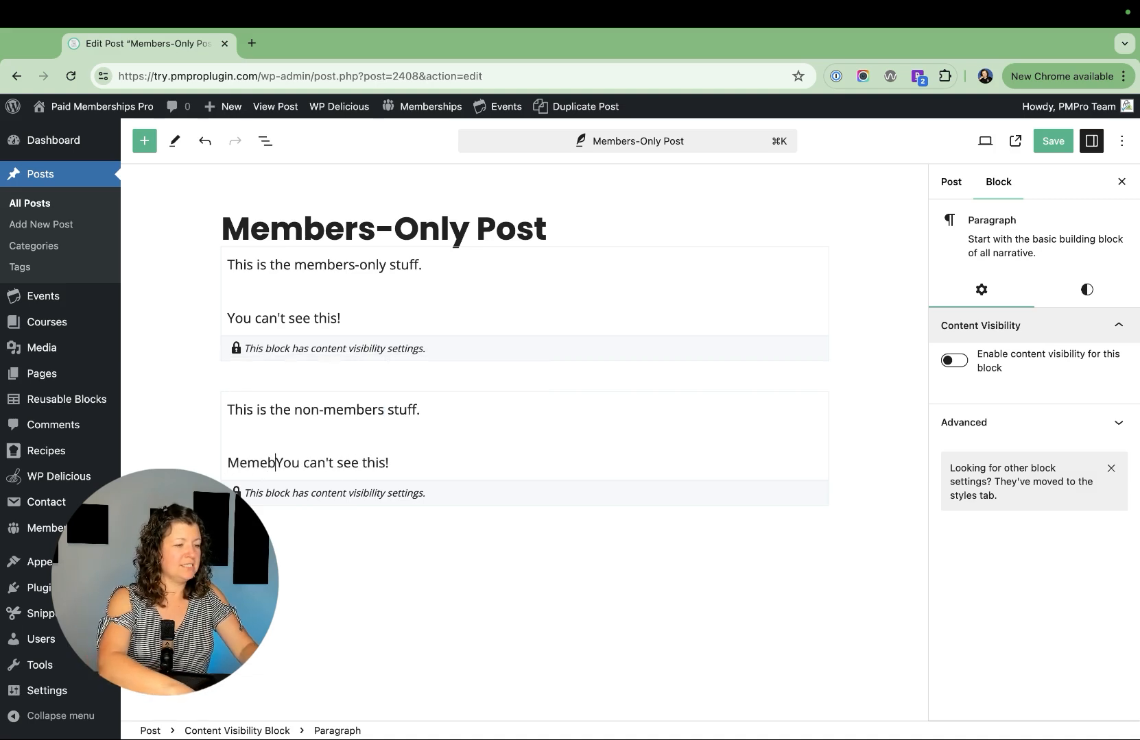
pyautogui.hotkey('shift', 'alt', 'Right')
pyautogui.press('BackSpace')
# Set the duplicated Content Visibility Block to hide its content from All Members.
pyautogui.click(392, 403)
pyautogui.press('Up')
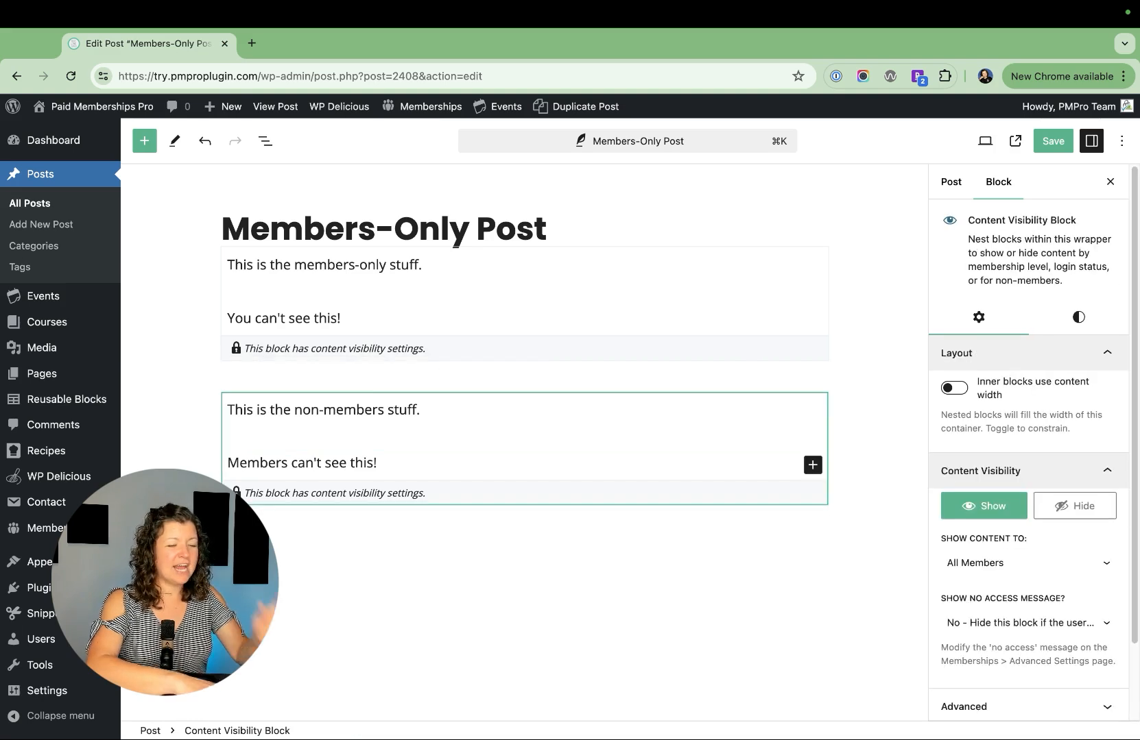
pyautogui.click(1074, 508)
pyautogui.click(998, 550)
pyautogui.click(998, 549)
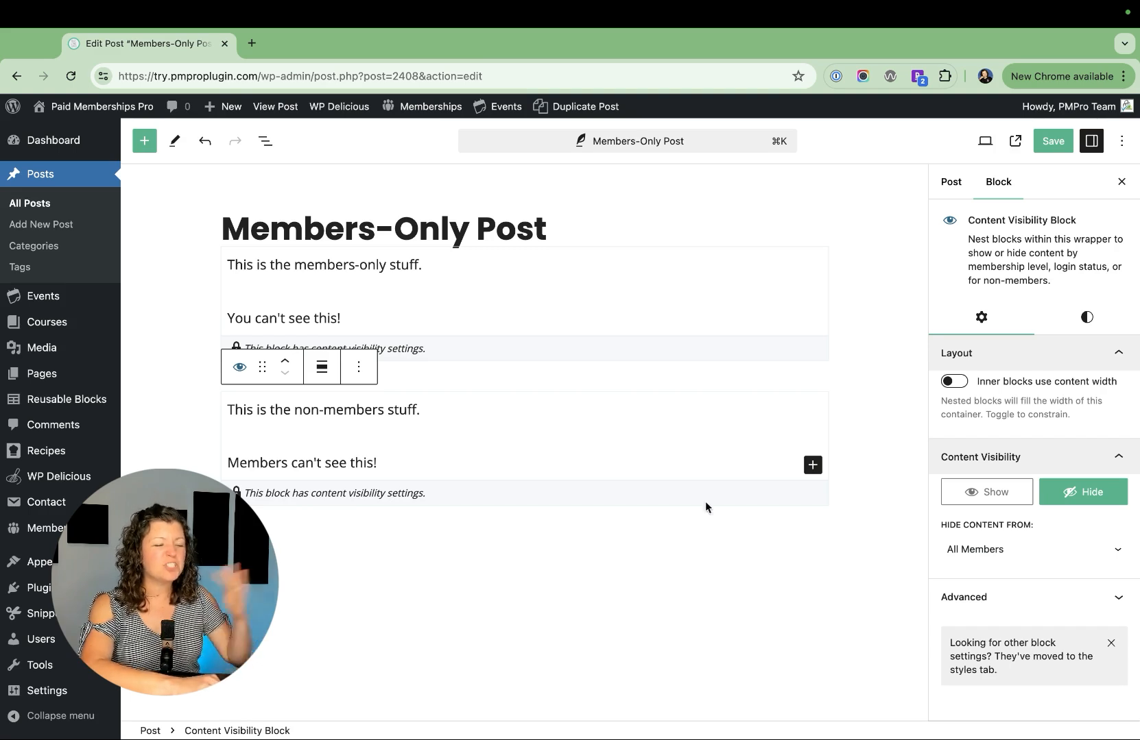
# Enter "[membership]This is members only.[/membership]" in a Shortcode block above the two content visibility blocks.
pyautogui.click(685, 537)
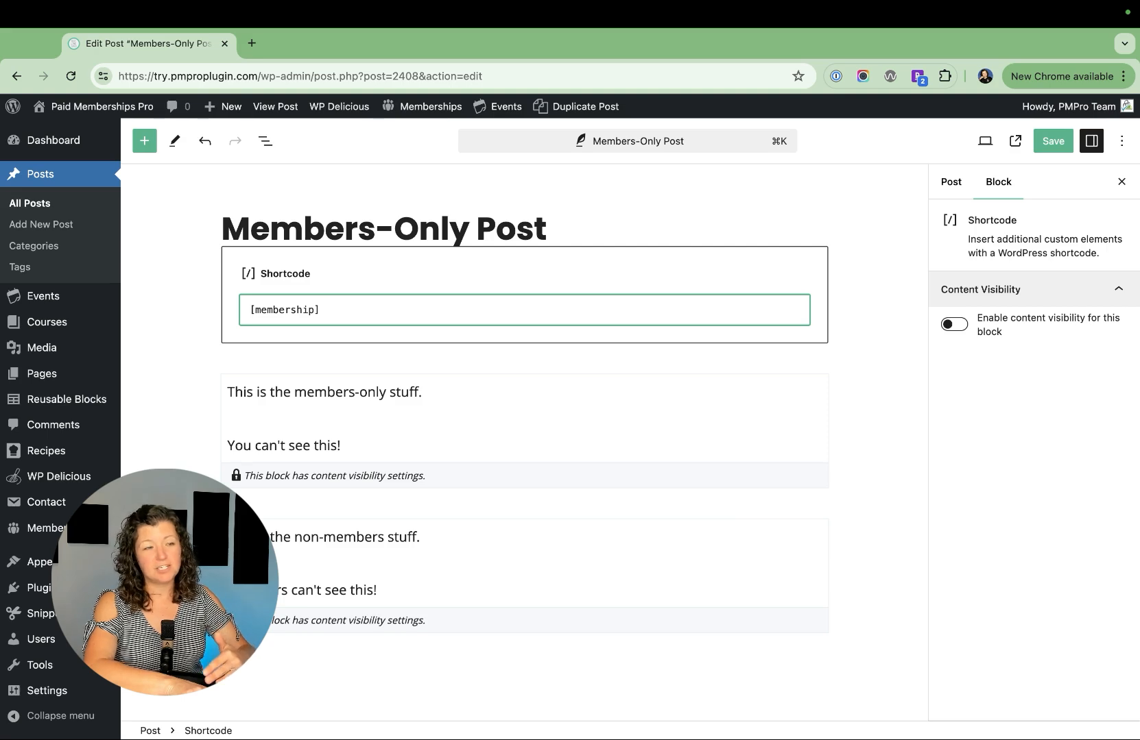
pyautogui.write('This is ')
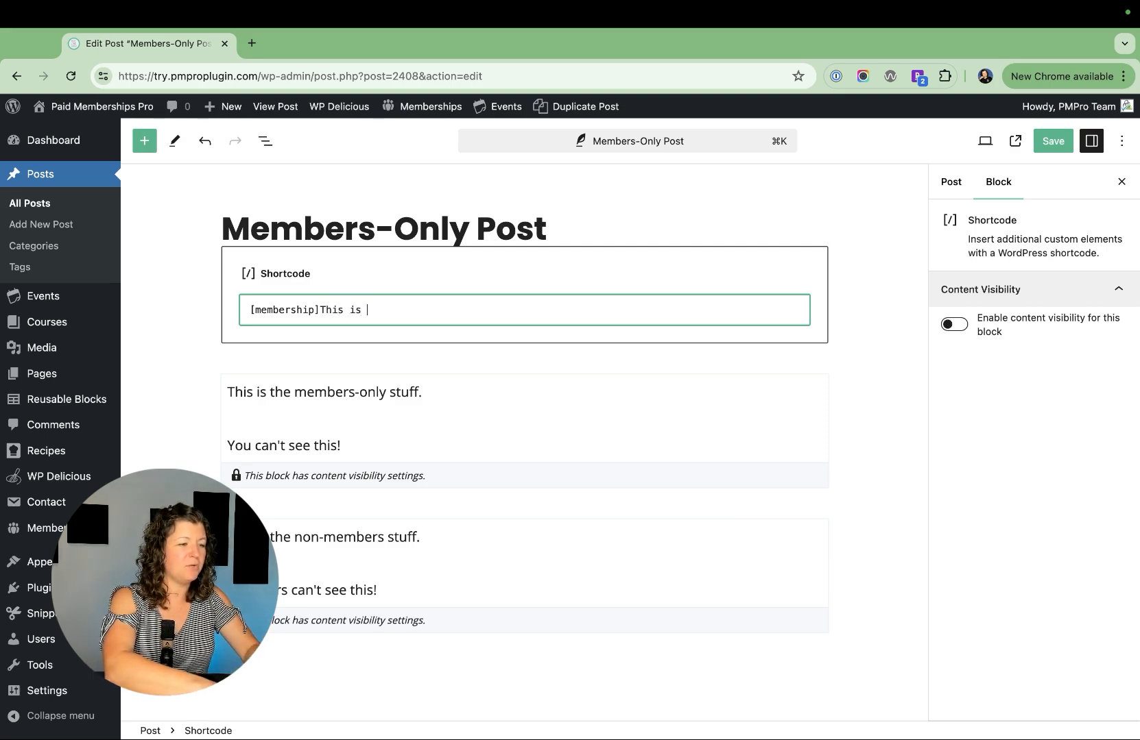
pyautogui.write('members only.')
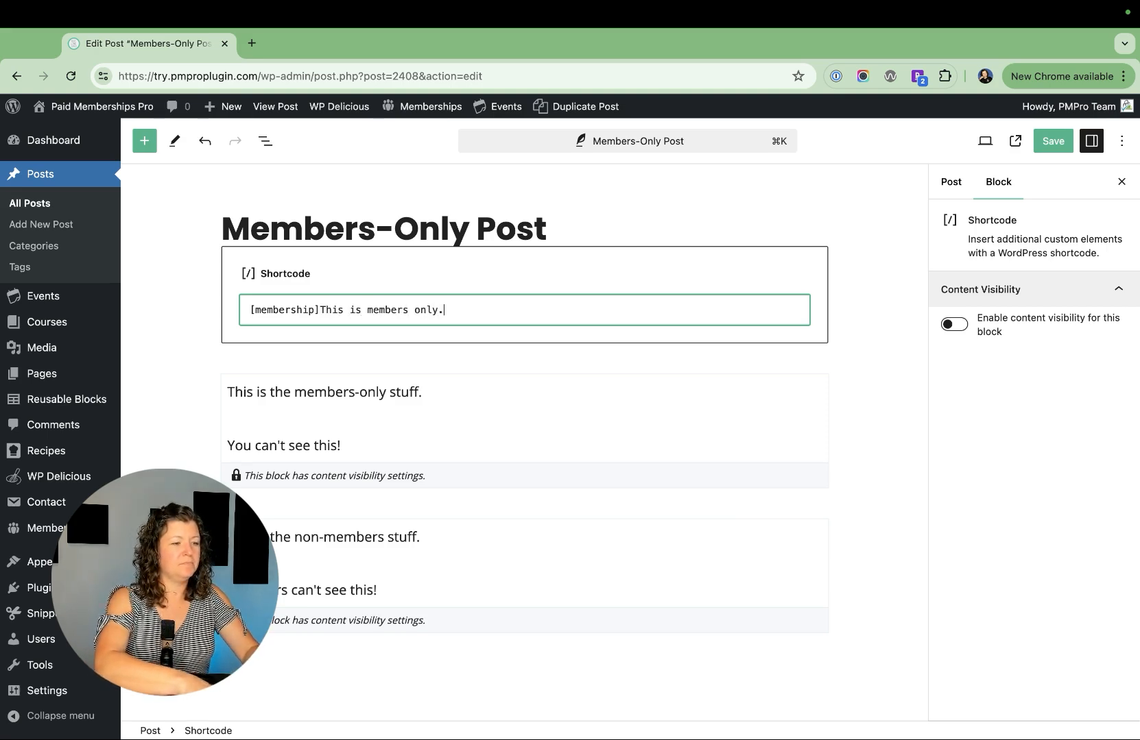
pyautogui.write('[/membership]')
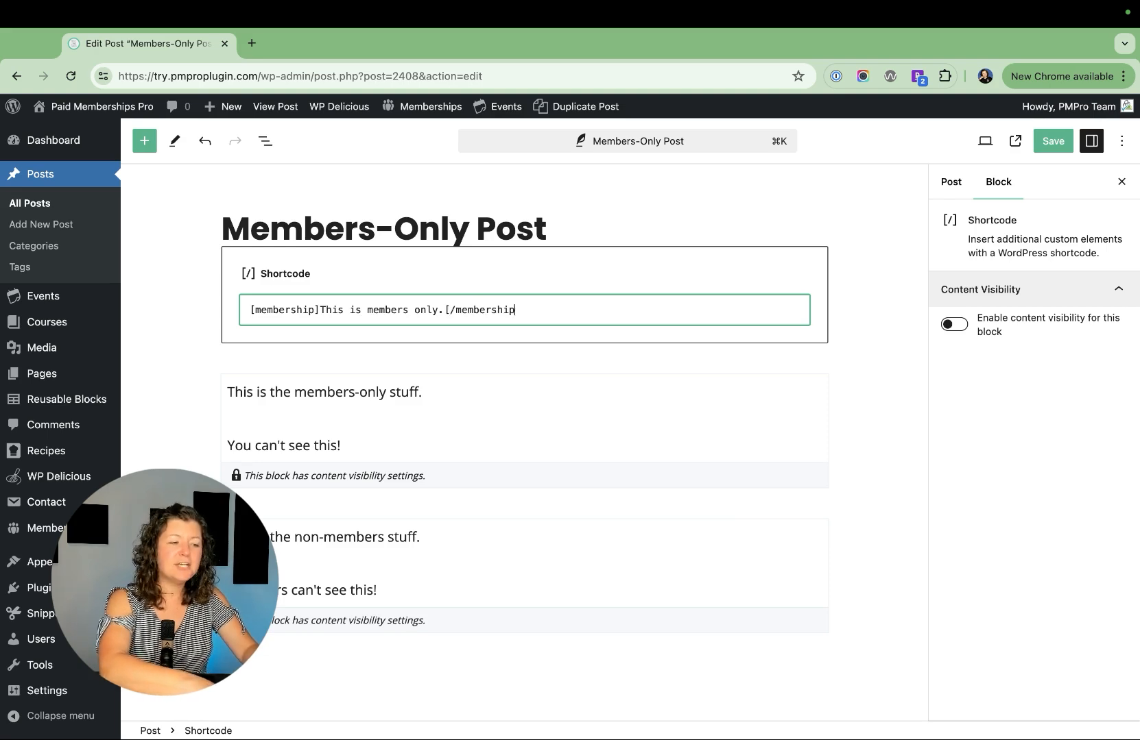